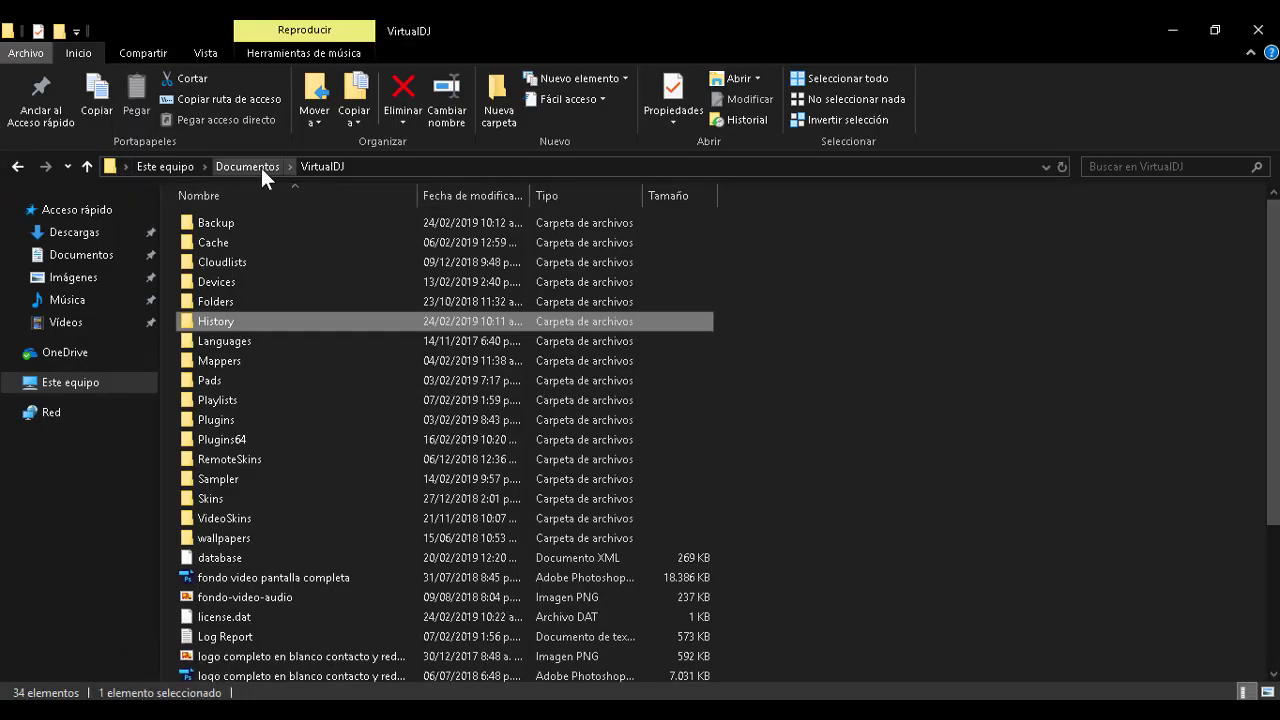
# Go to Documentos, open the VirtualDJ folder and look through its contents
pyautogui.click(261, 168)
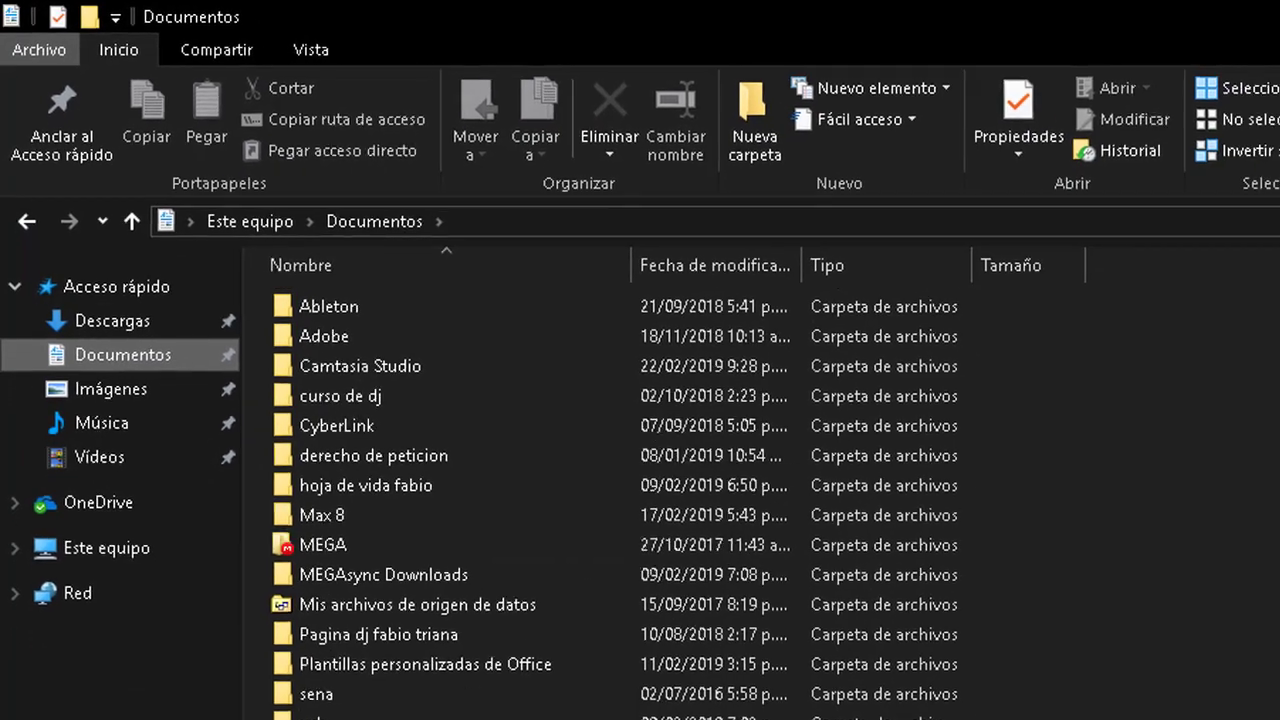
pyautogui.doubleClick(303, 716)
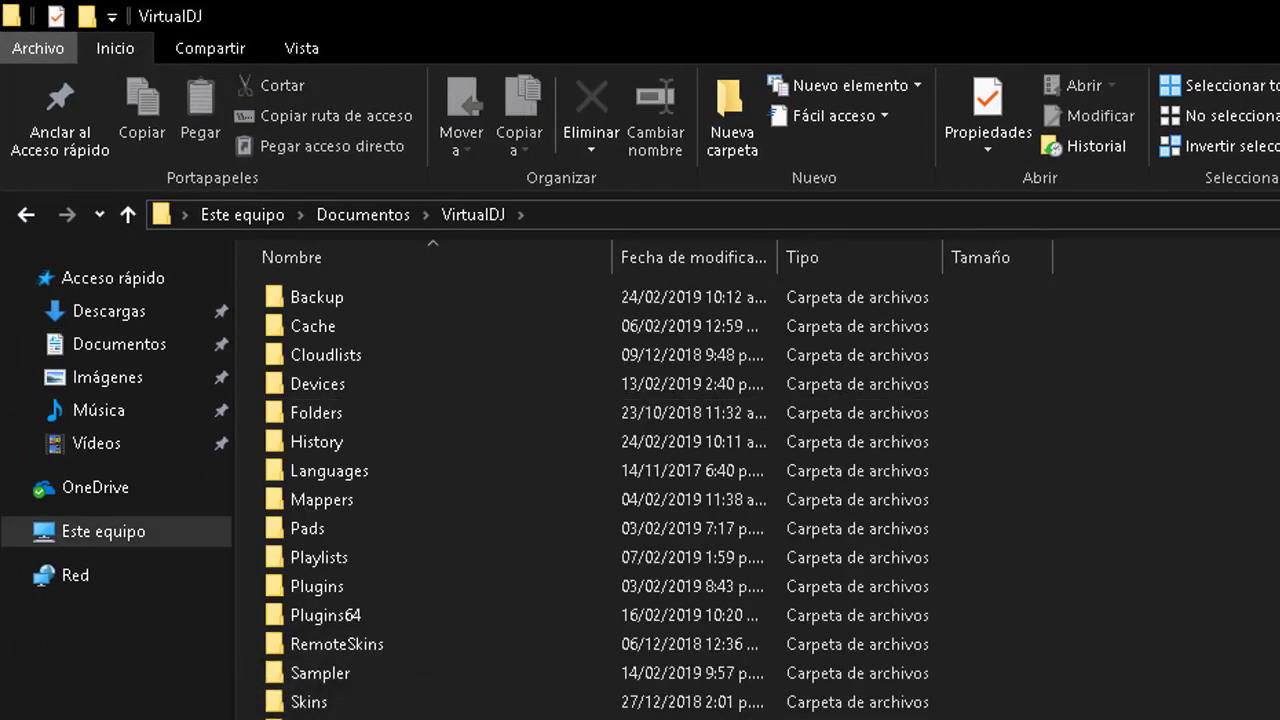
pyautogui.scroll(-1, 640, 500)
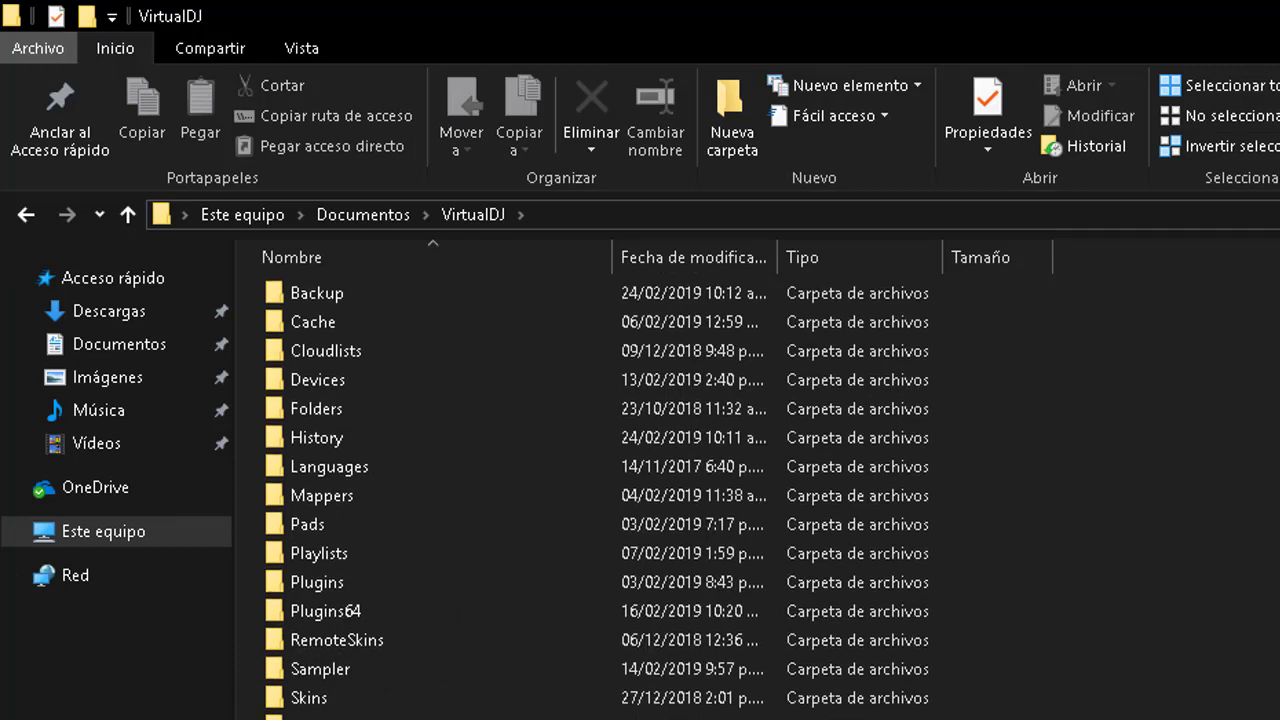
pyautogui.scroll(-2, 650, 500)
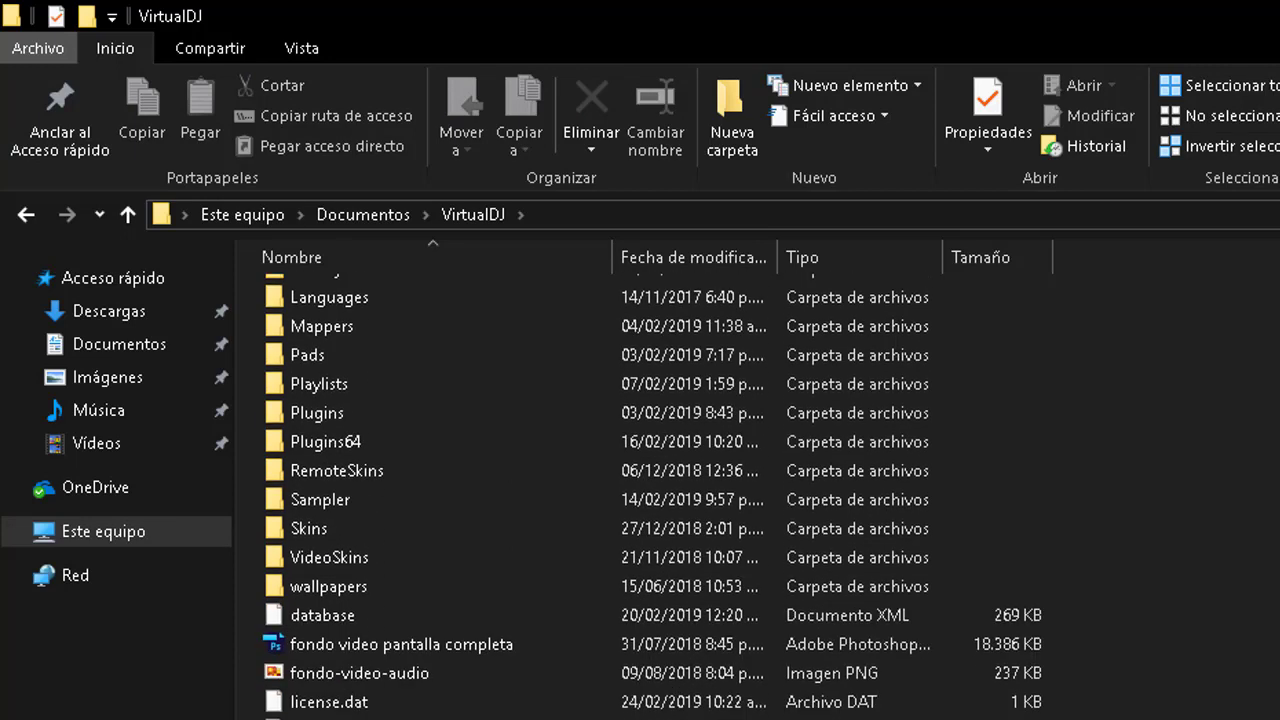
pyautogui.scroll(2, 650, 500)
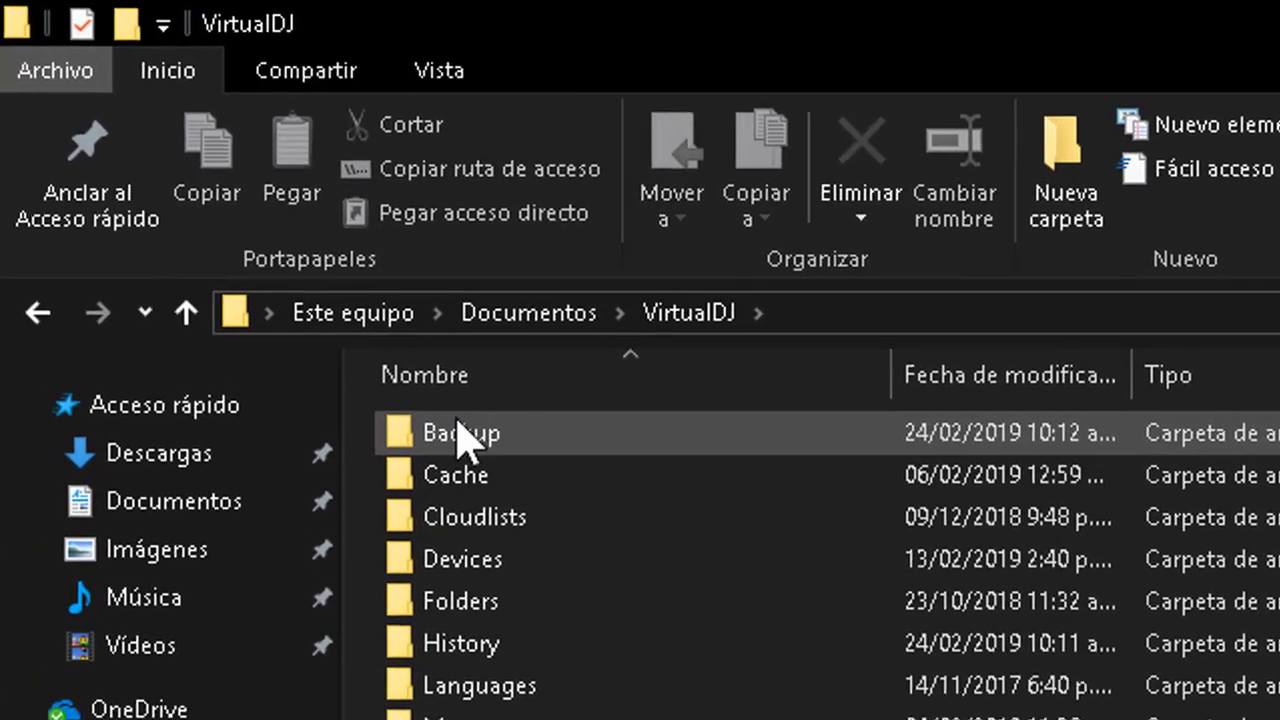
# Open the Backup folder inside the VirtualDJ folder
pyautogui.moveTo(473, 439)
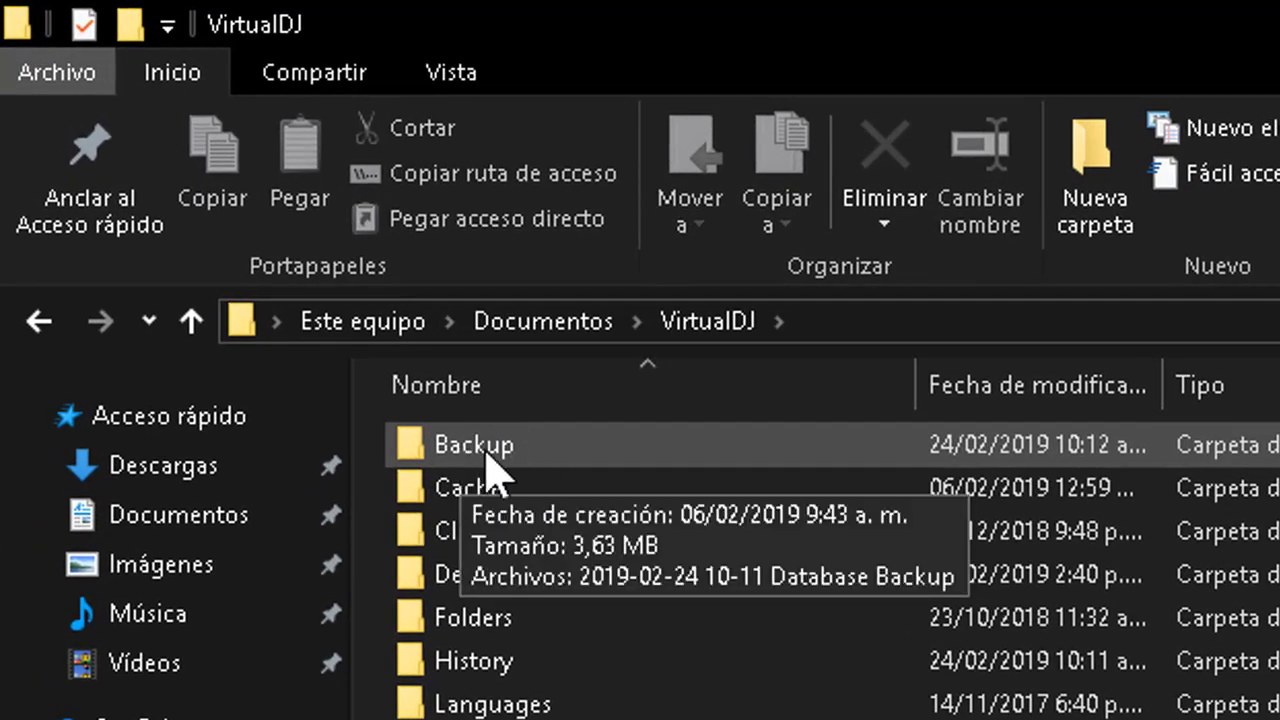
pyautogui.doubleClick(498, 455)
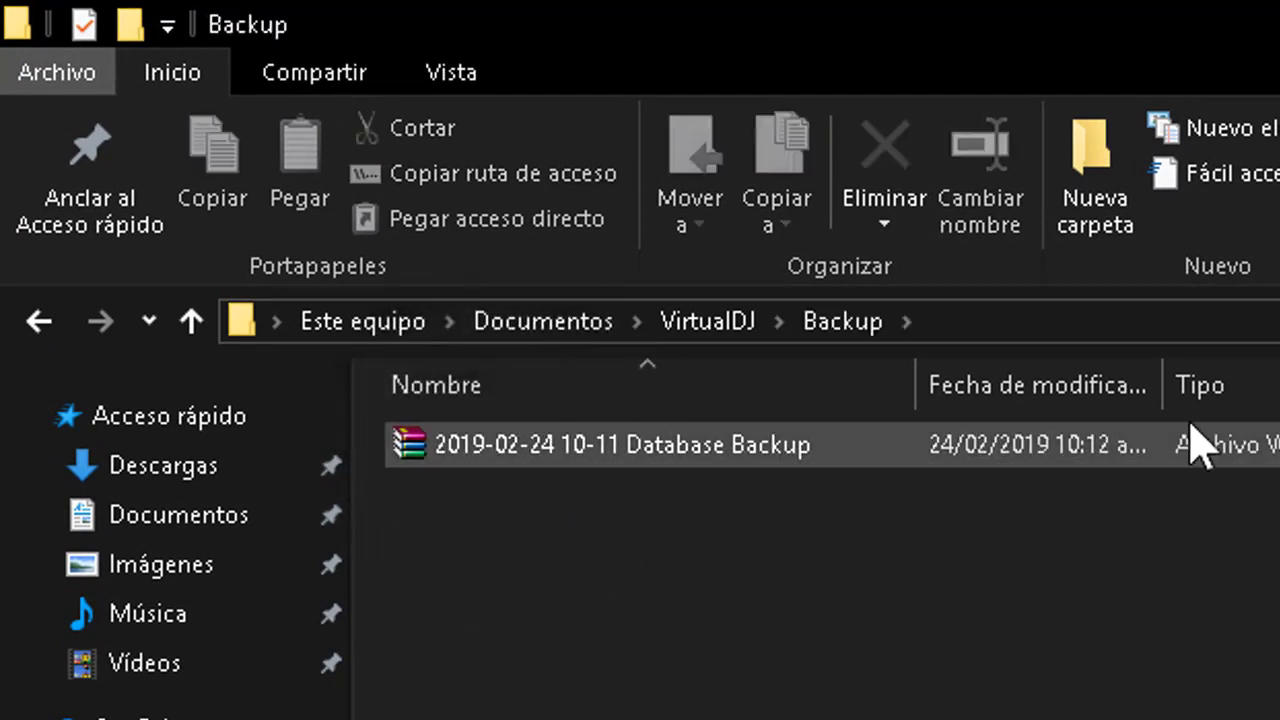
pyautogui.click(1071, 466)
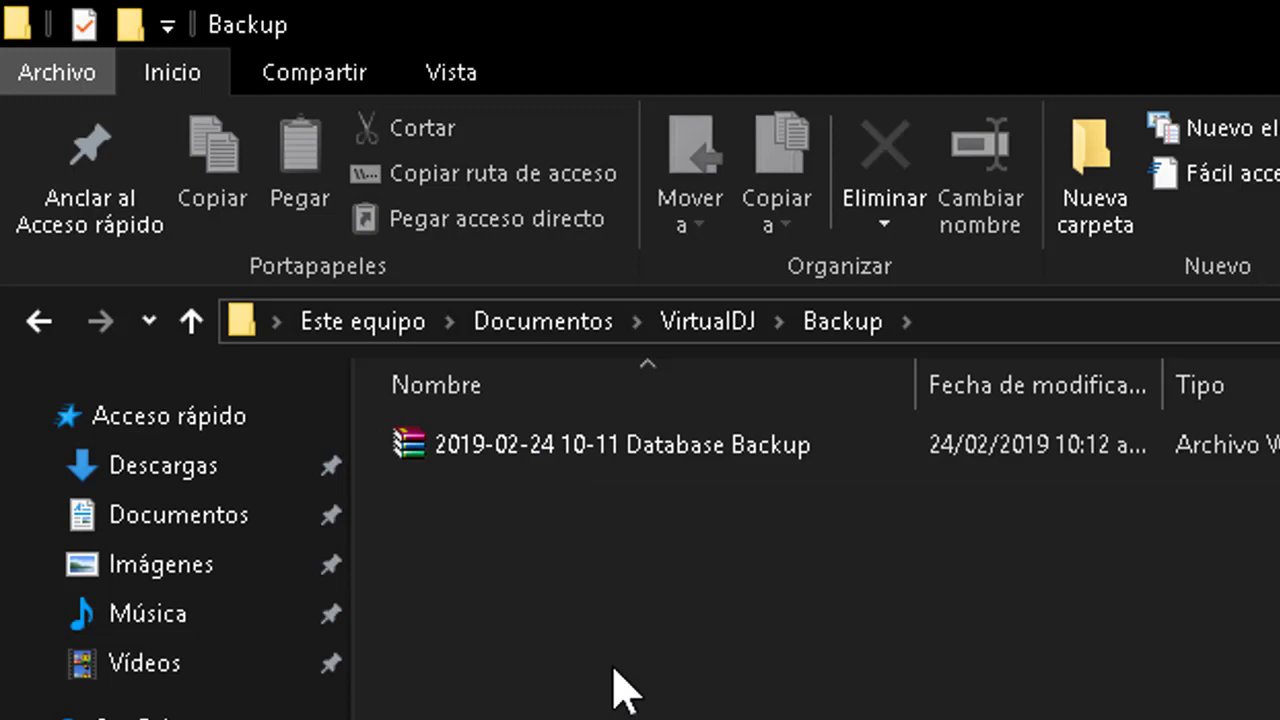
pyautogui.click(549, 446)
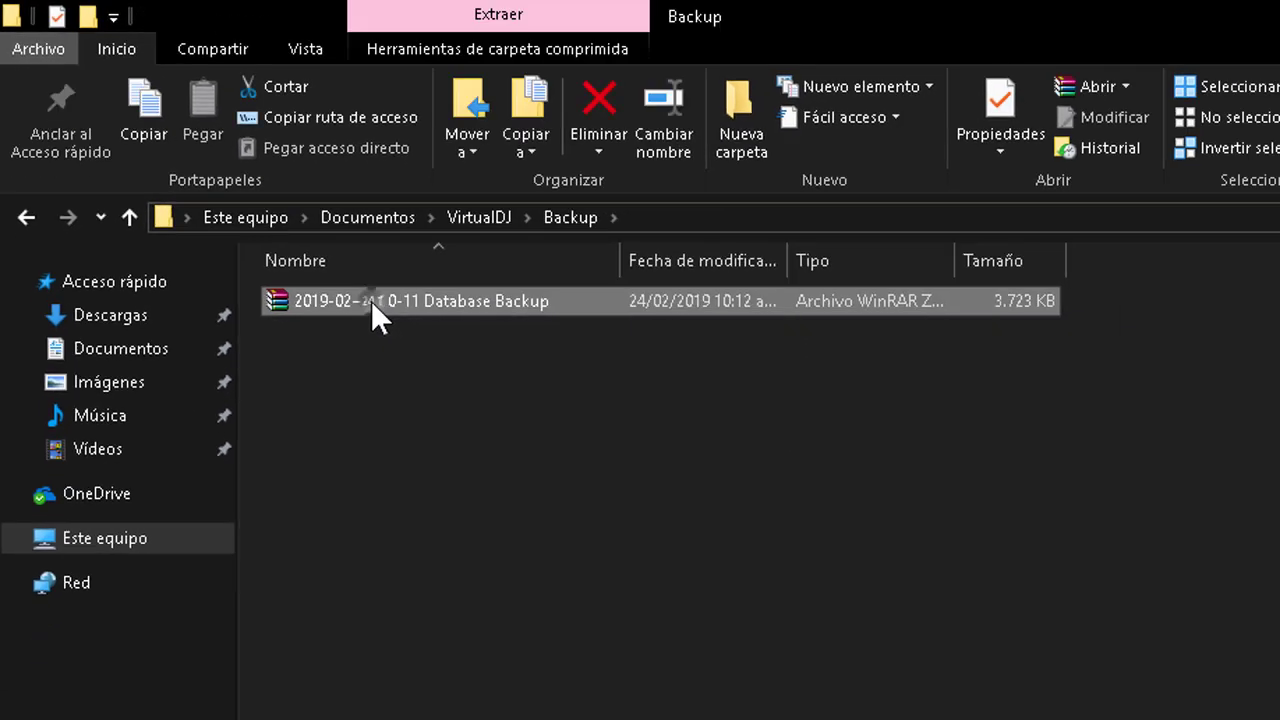
pyautogui.doubleClick(371, 300)
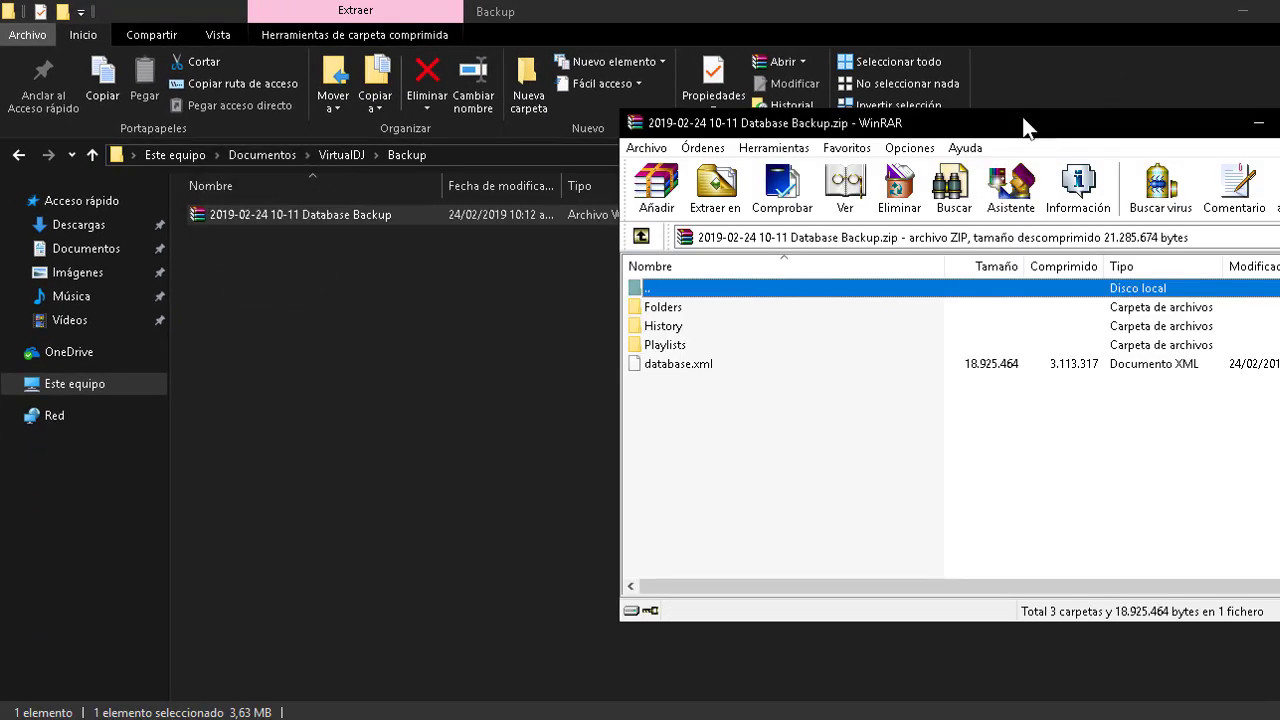
pyautogui.press('super+Right')
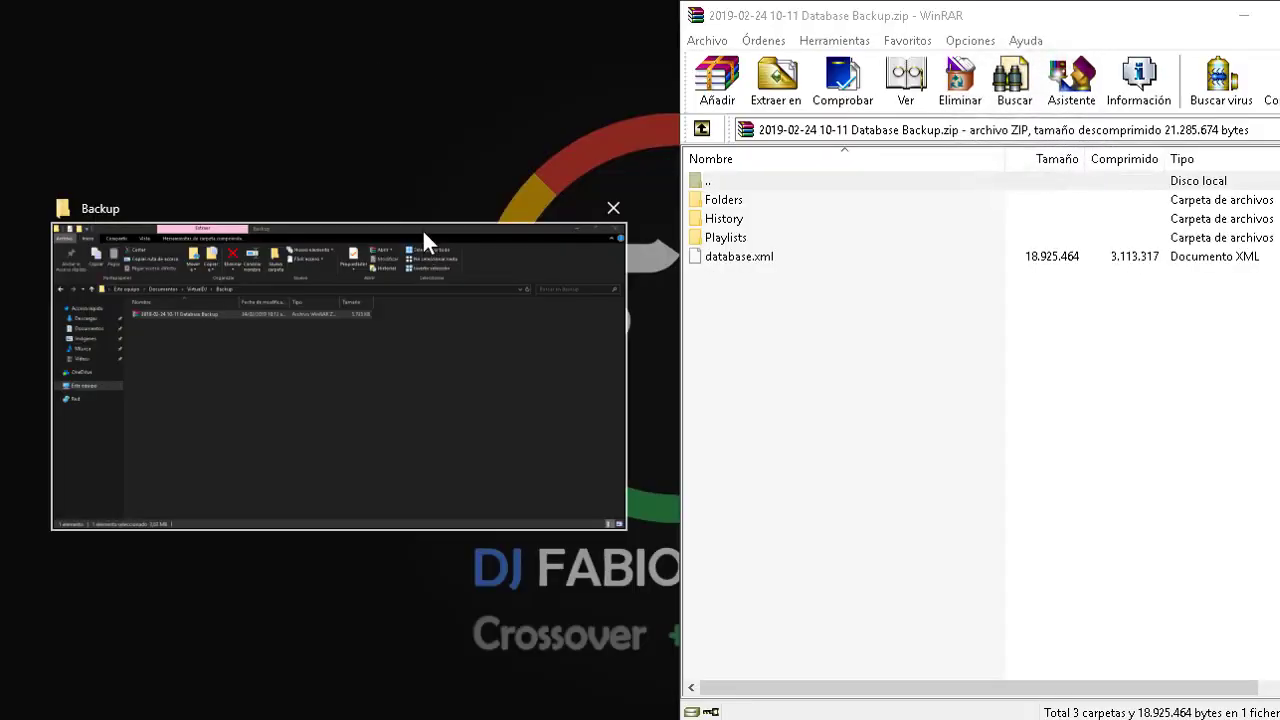
pyautogui.click(424, 334)
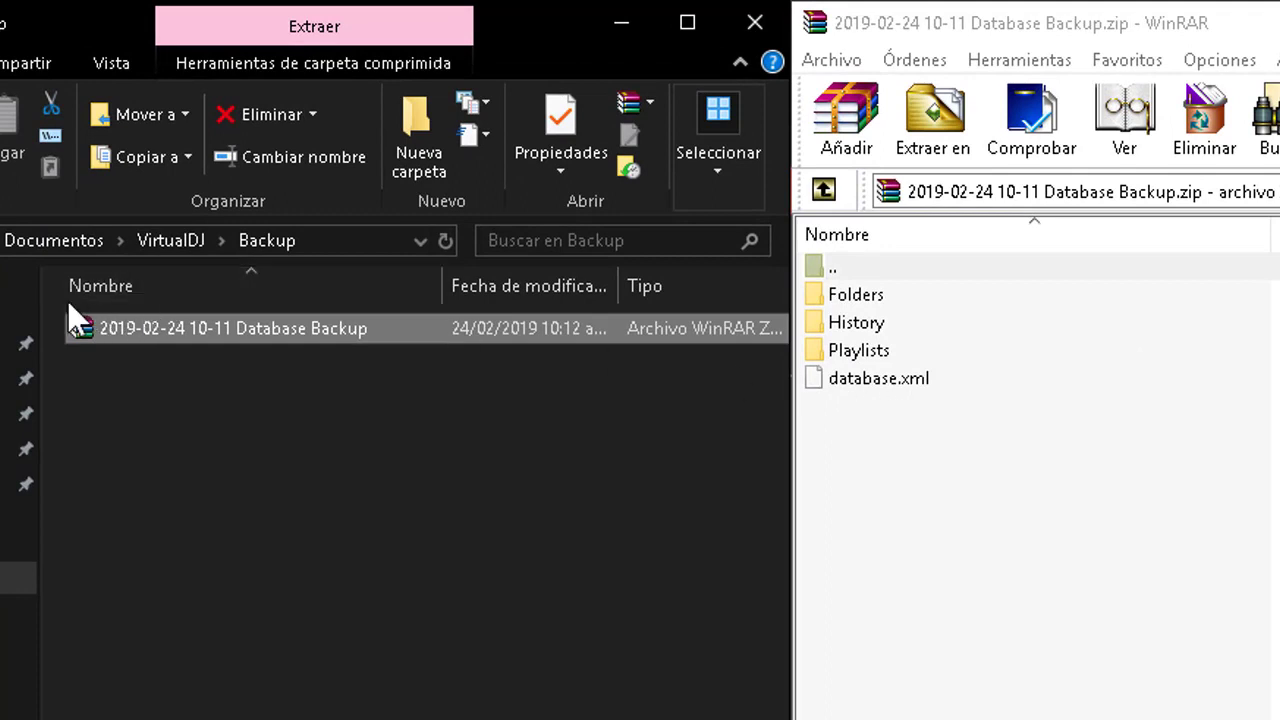
# Return to the VirtualDJ folder beside the open archive and look through its contents
pyautogui.click(164, 243)
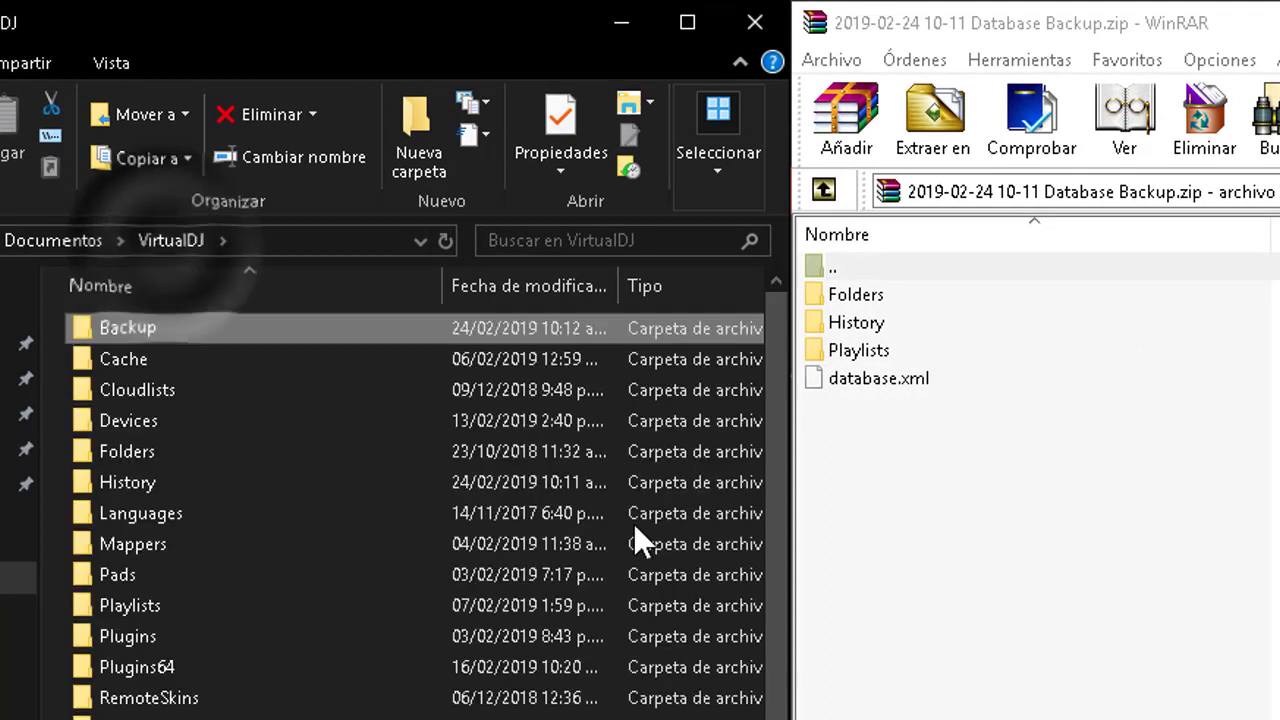
pyautogui.moveTo(777, 412); pyautogui.dragTo(796, 634)
pyautogui.moveTo(806, 670); pyautogui.dragTo(840, 372)
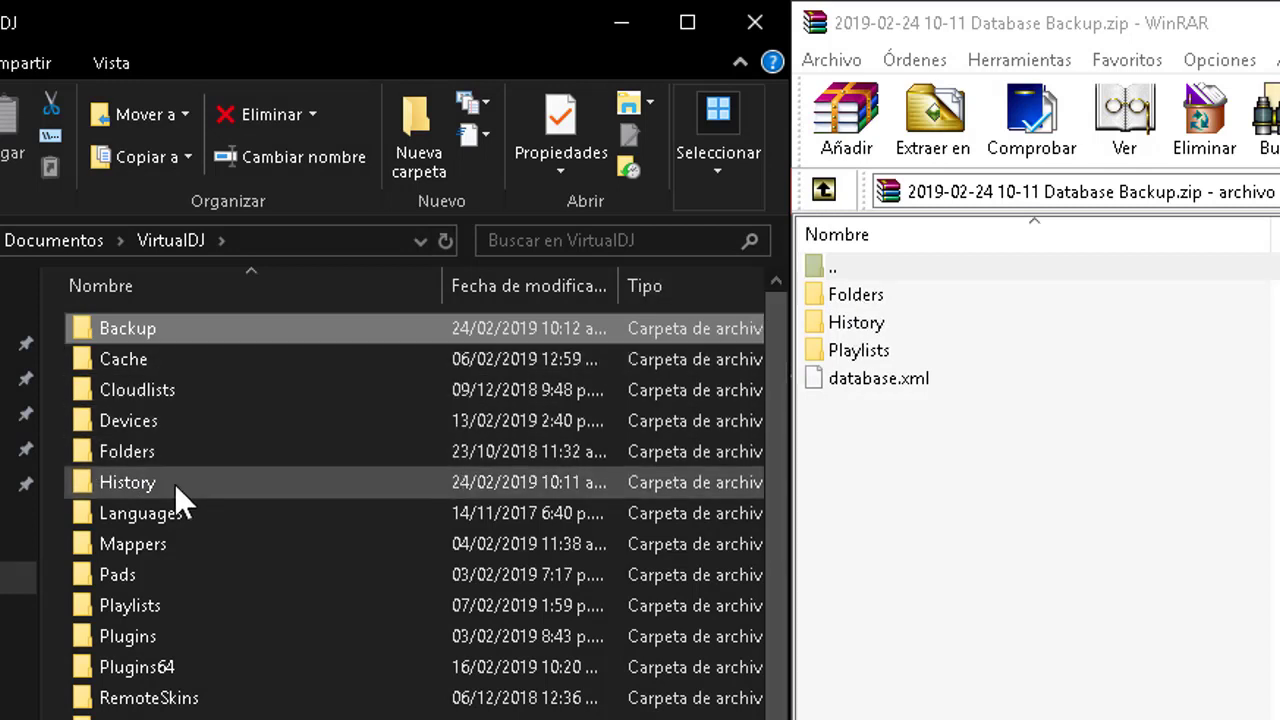
# Compare the History folder in VirtualDJ with the archive's History folder, and return both windows to their parent level
pyautogui.click(126, 482)
pyautogui.click(126, 482)
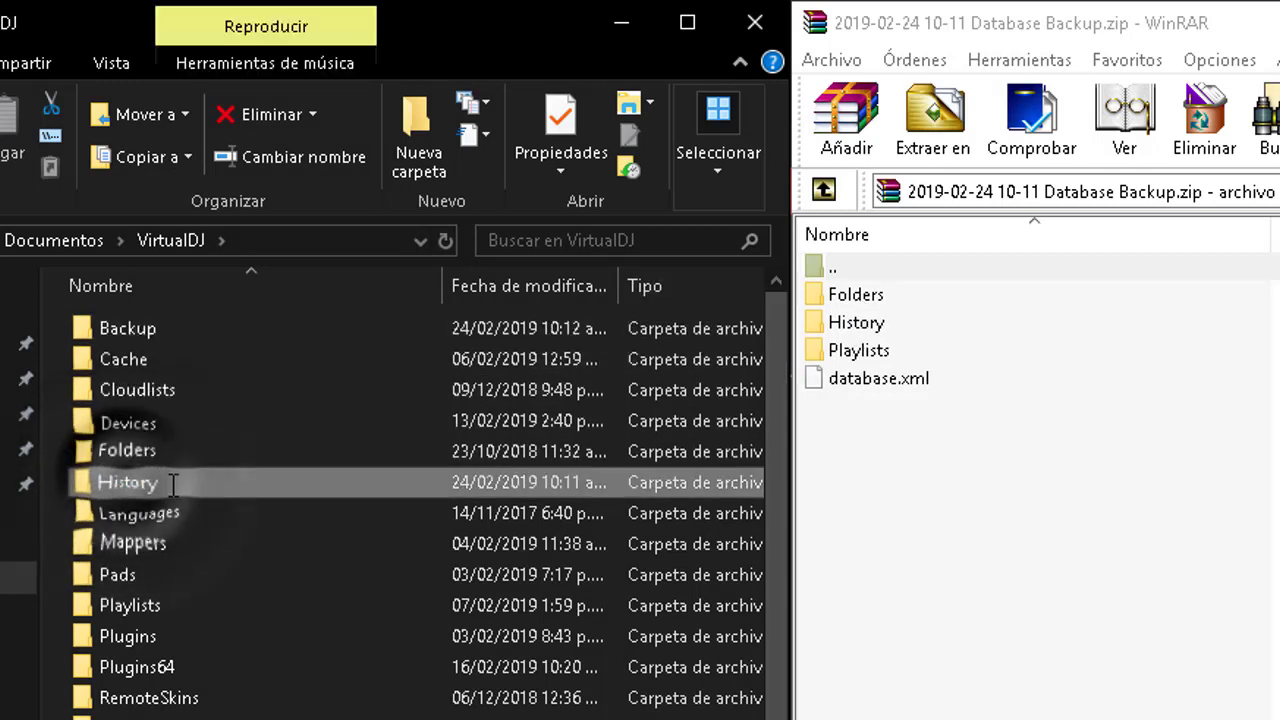
pyautogui.doubleClick(85, 479)
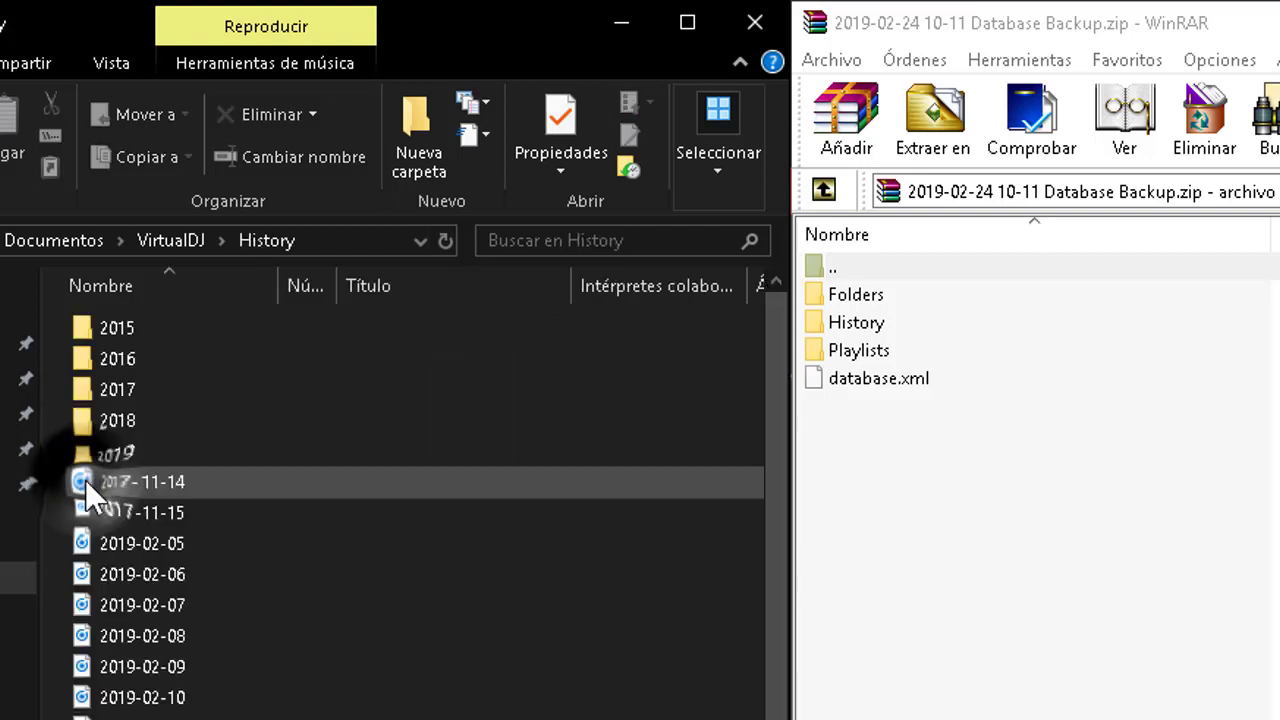
pyautogui.doubleClick(845, 325)
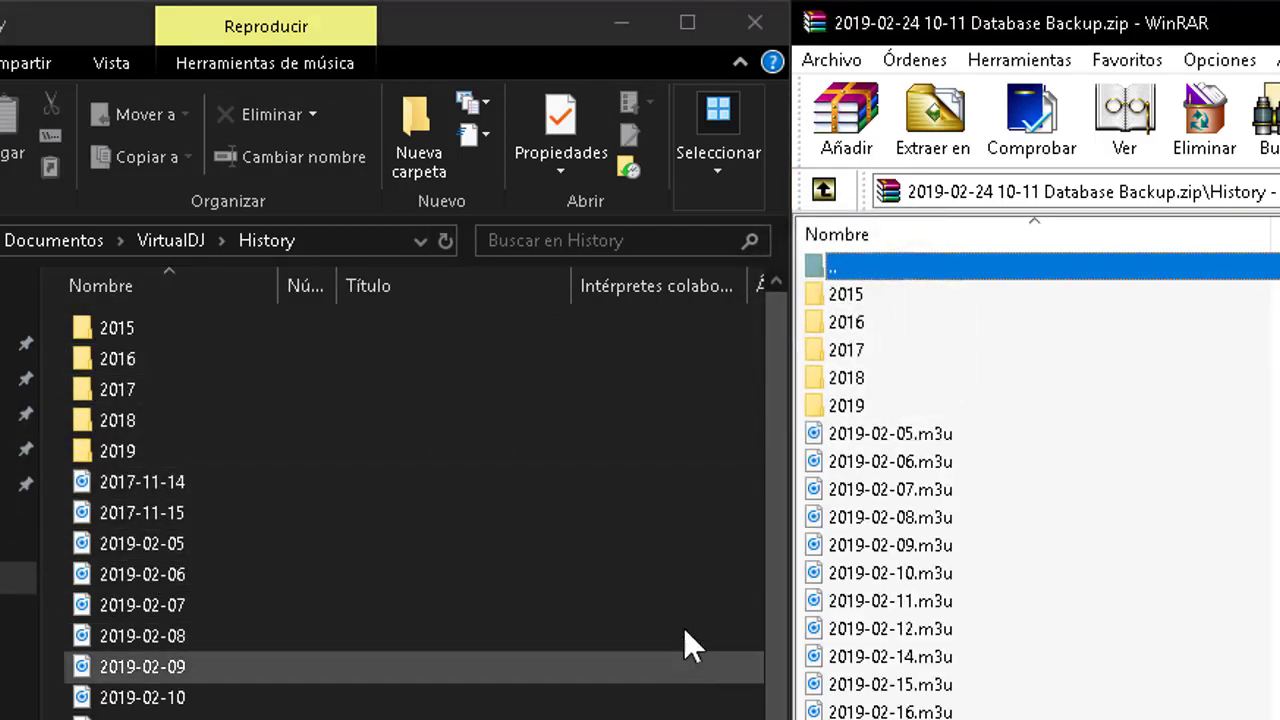
pyautogui.click(775, 610)
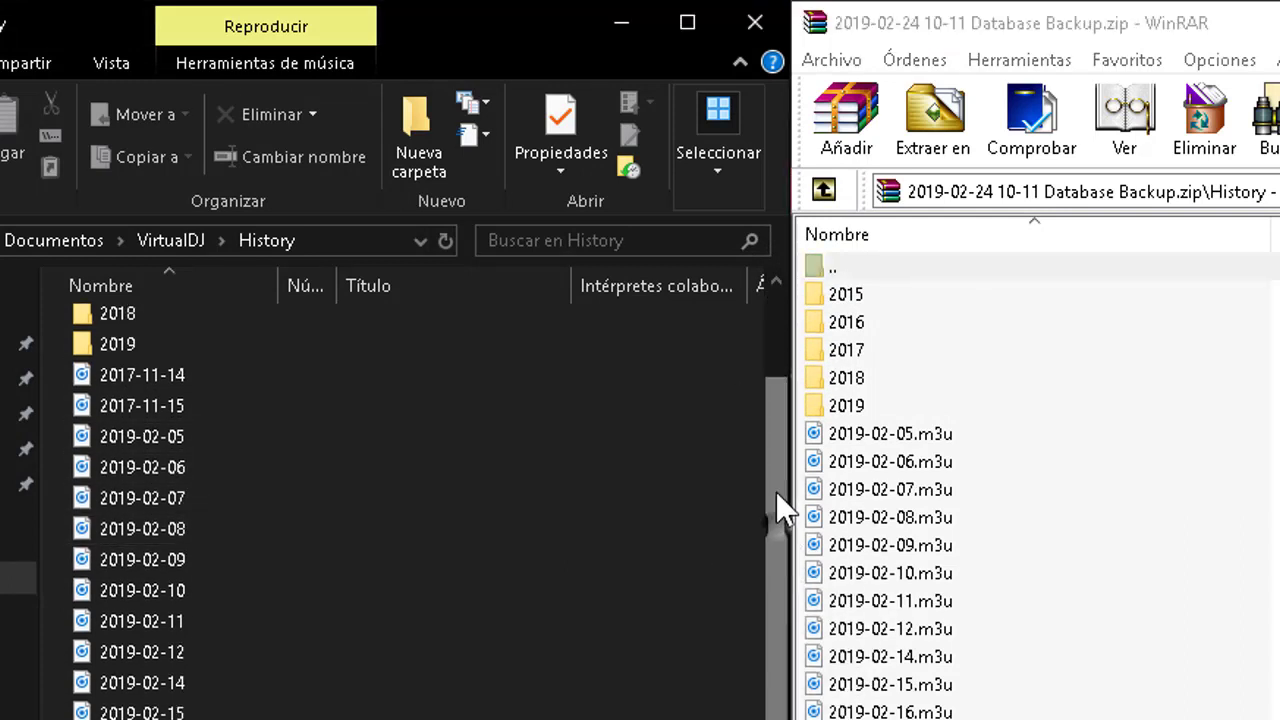
pyautogui.scroll(1, 776, 491)
pyautogui.click(158, 237)
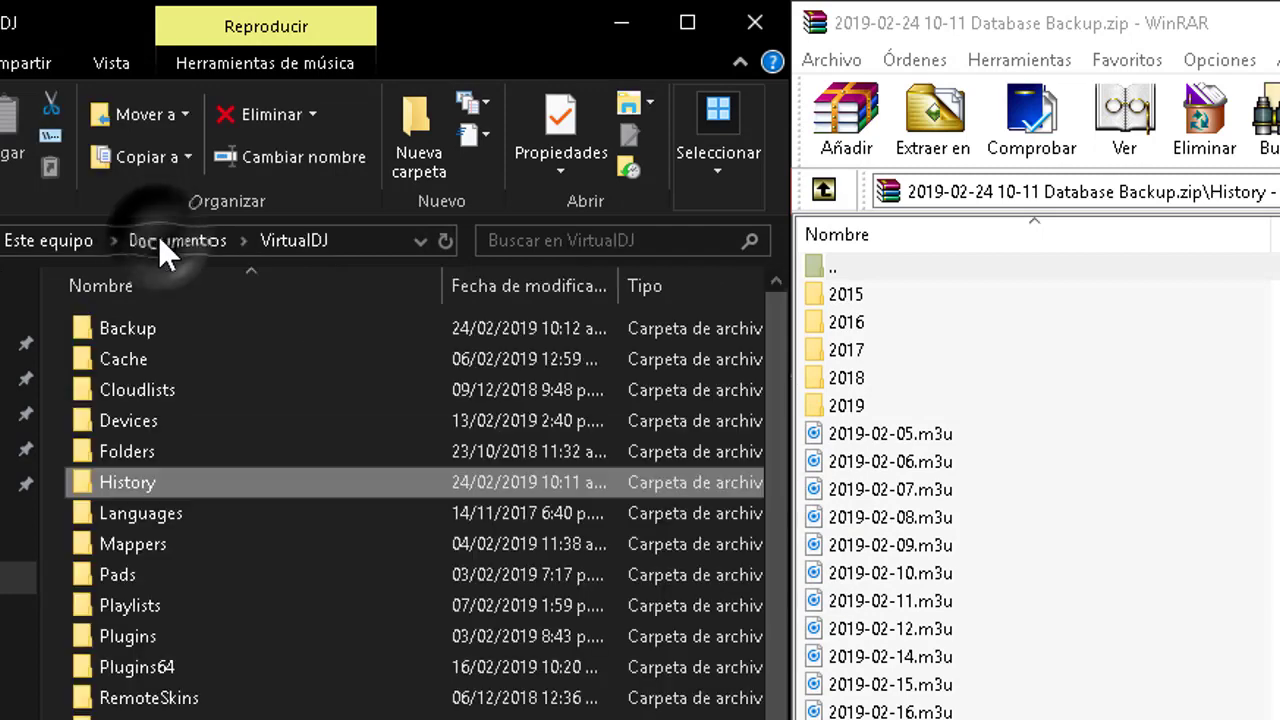
pyautogui.click(824, 191)
# Compare the archive's Playlists folder with the one in VirtualDJ, and return both windows to their parent level
pyautogui.moveTo(880, 334); pyautogui.dragTo(872, 357)
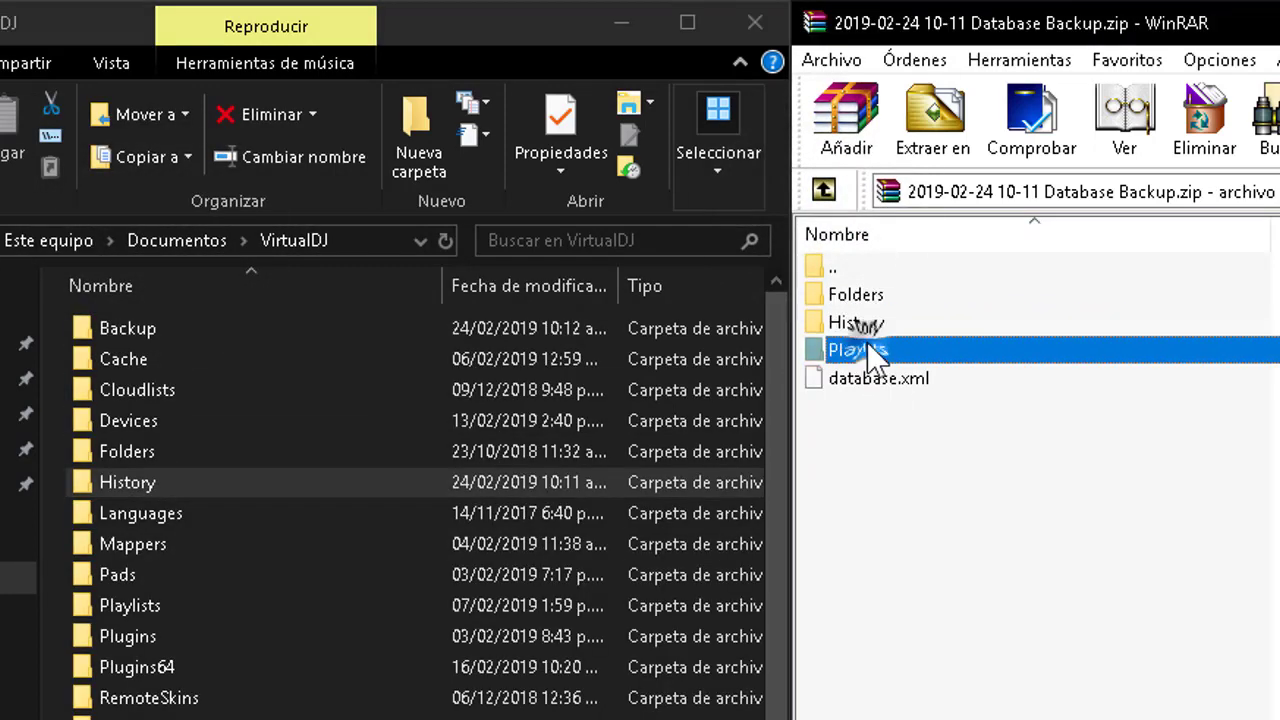
pyautogui.doubleClick(858, 350)
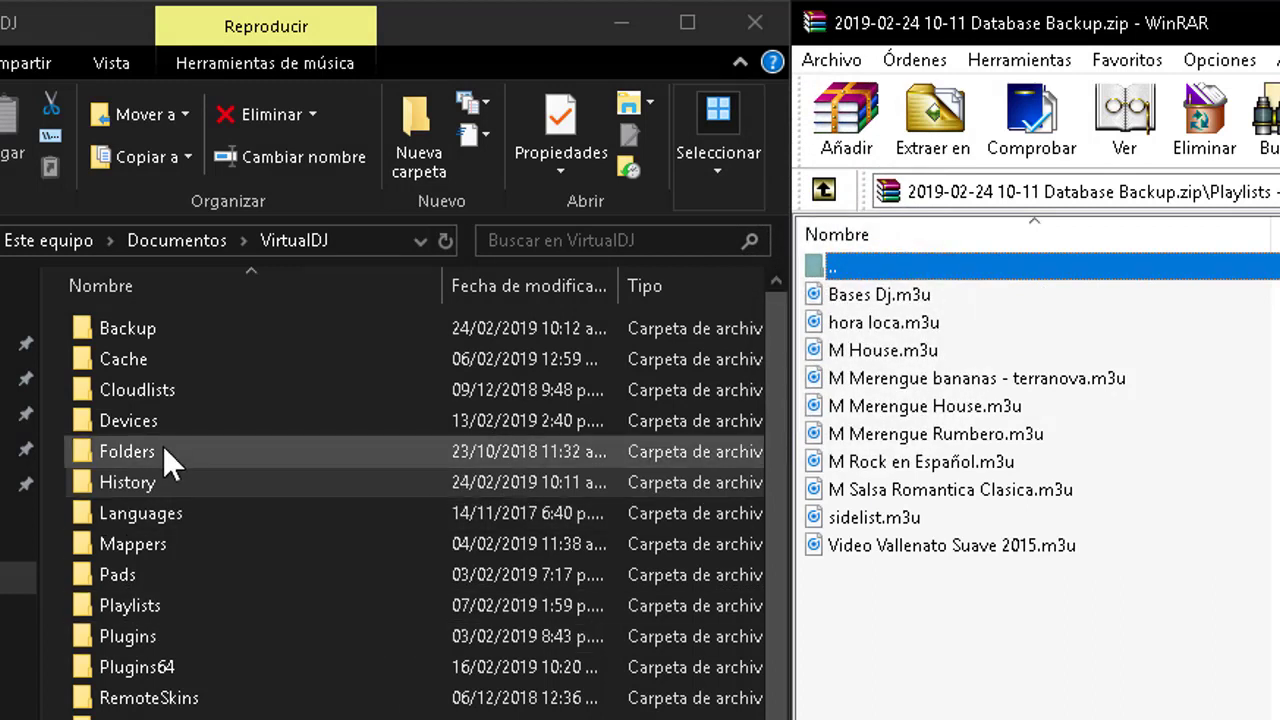
pyautogui.doubleClick(142, 605)
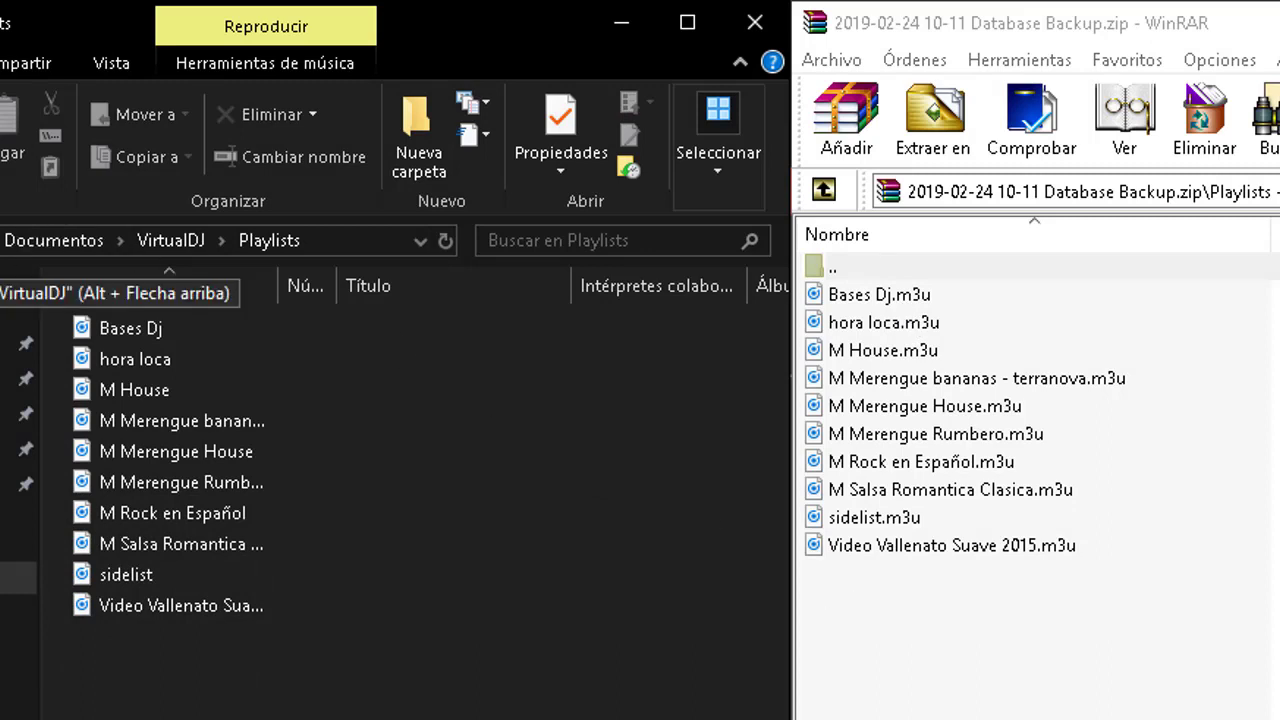
pyautogui.hotkey('alt', 'Up')
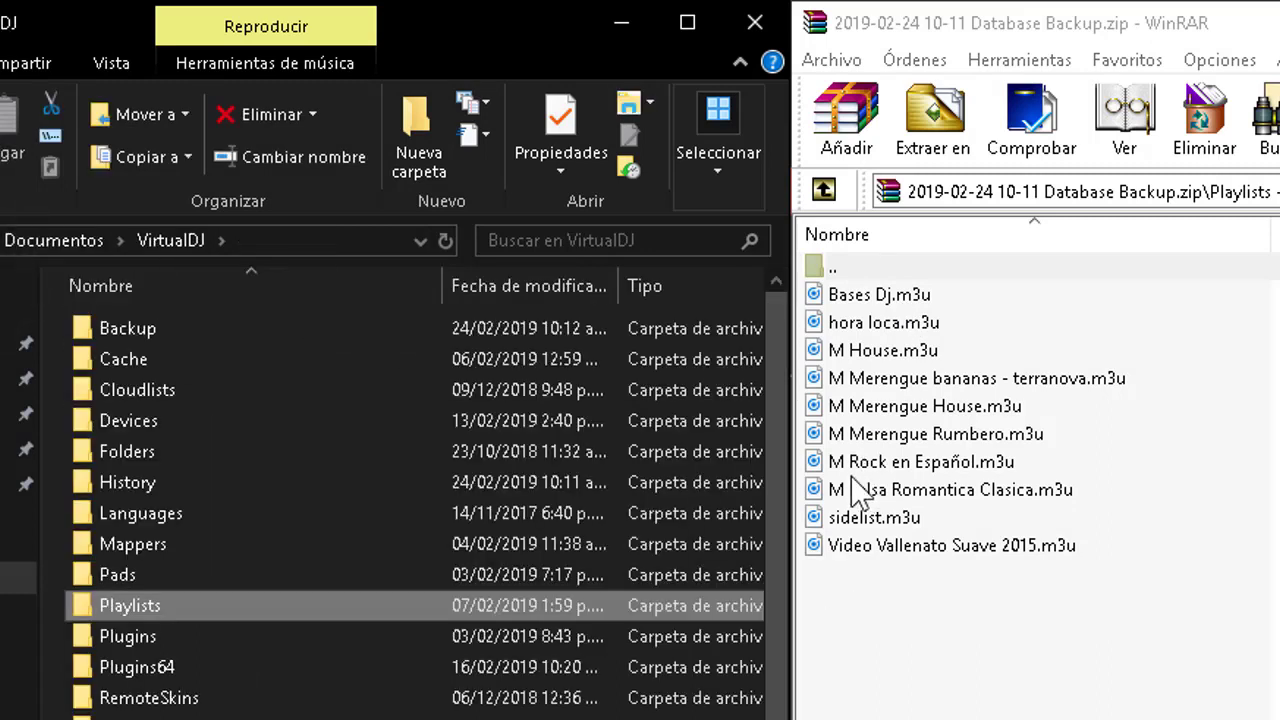
pyautogui.moveTo(773, 501); pyautogui.dragTo(776, 572)
pyautogui.click(823, 189)
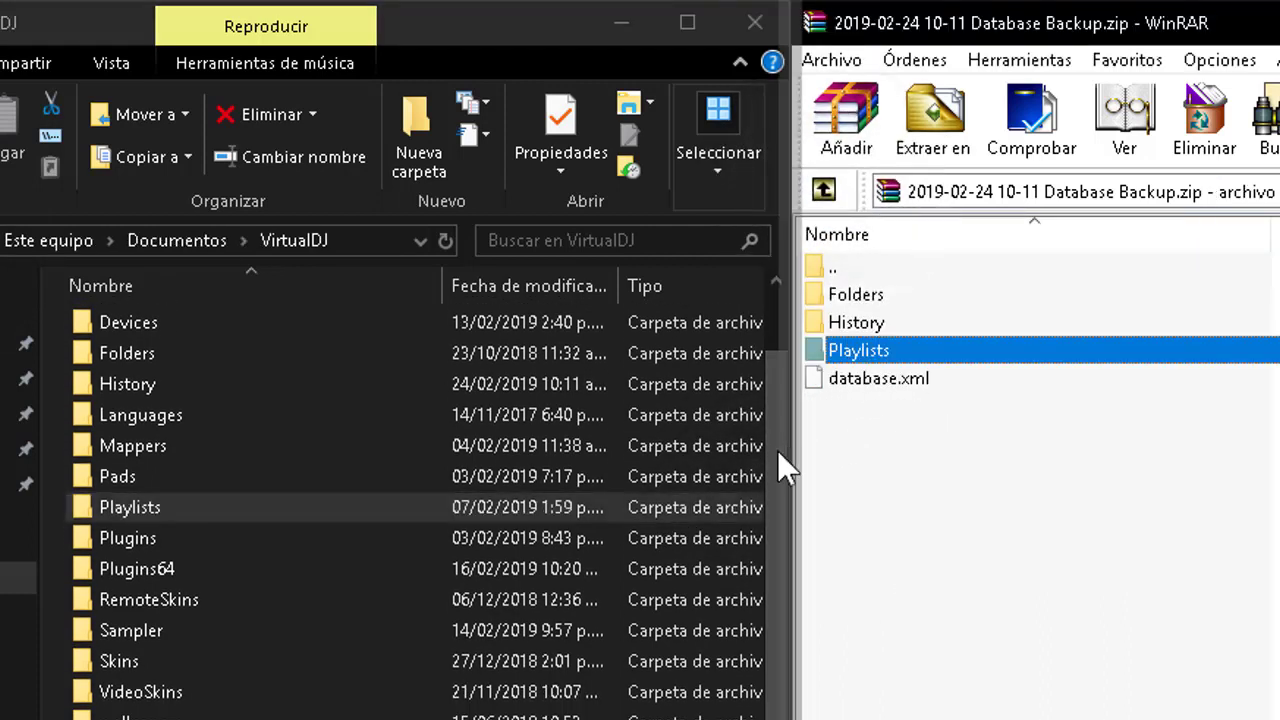
# Find the database file in the VirtualDJ folder that corresponds to the archive's database.xml
pyautogui.moveTo(776, 450); pyautogui.dragTo(794, 600)
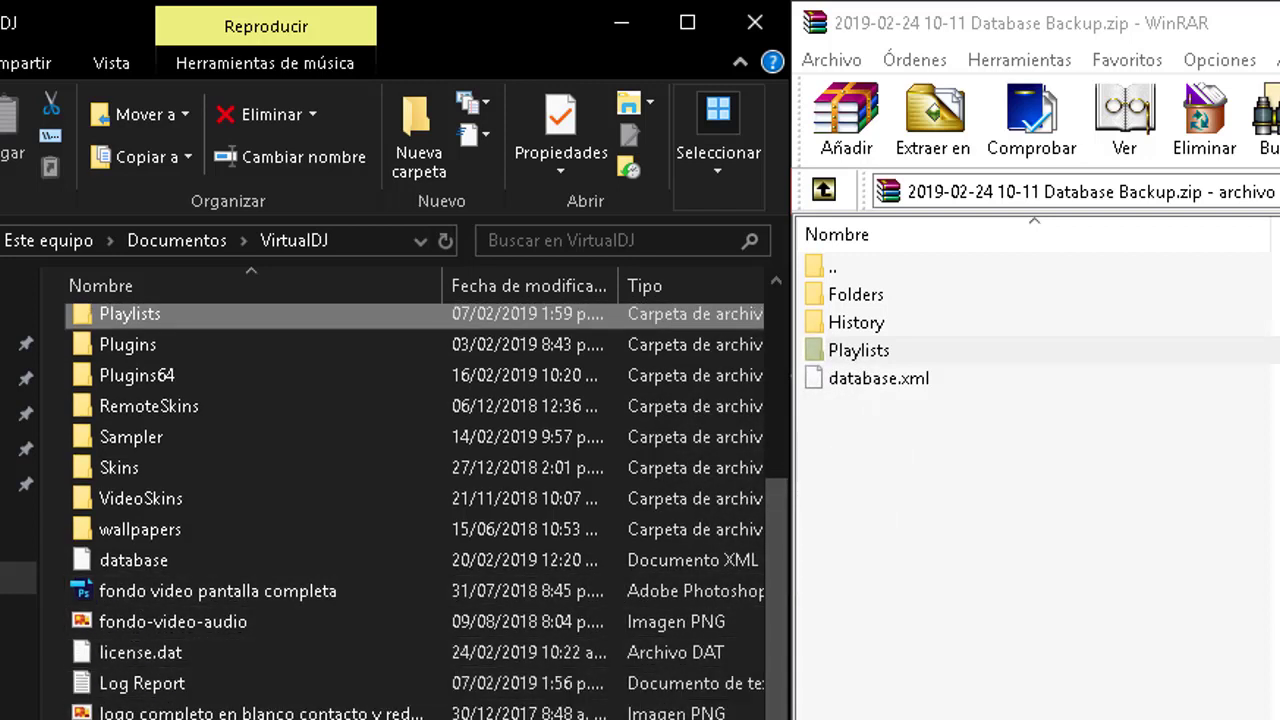
pyautogui.scroll(-1, 400, 500)
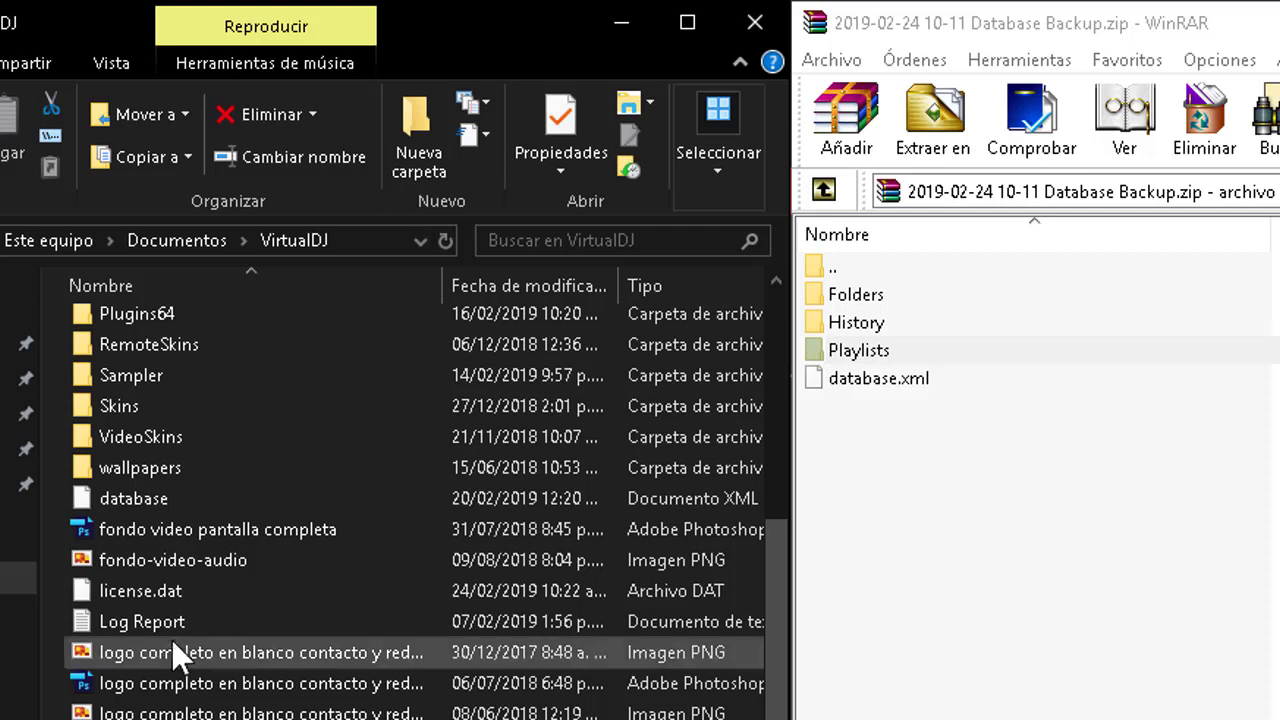
pyautogui.moveTo(143, 498)
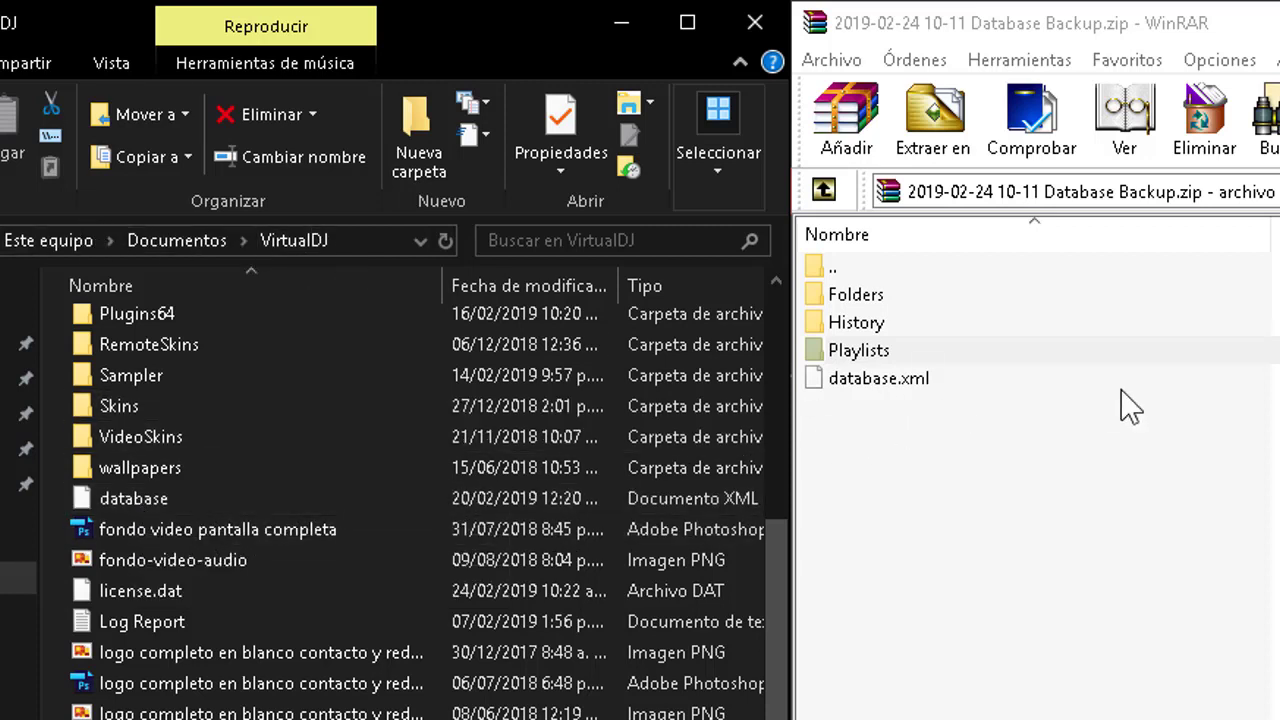
# Extract Folders, History, Playlists and database.xml from the archive into the VirtualDJ folder under Documentos, replacing all existing files
pyautogui.moveTo(955, 467); pyautogui.dragTo(836, 297)
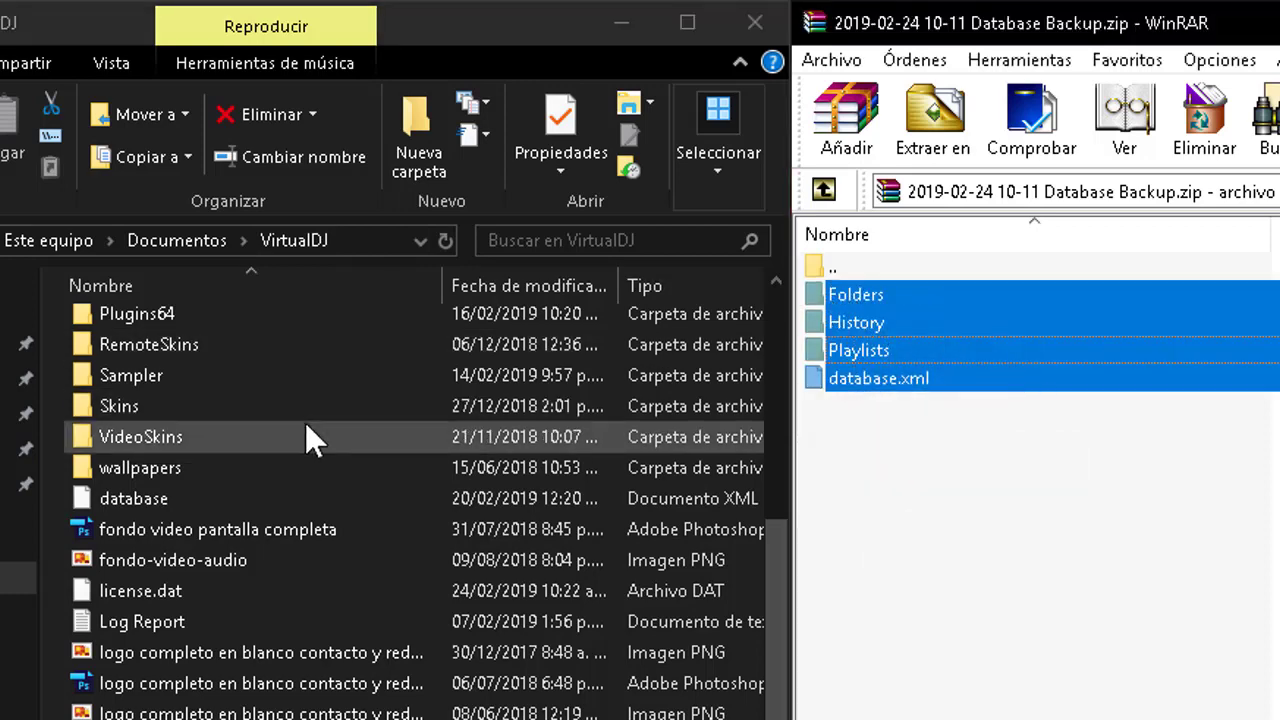
pyautogui.click(958, 128)
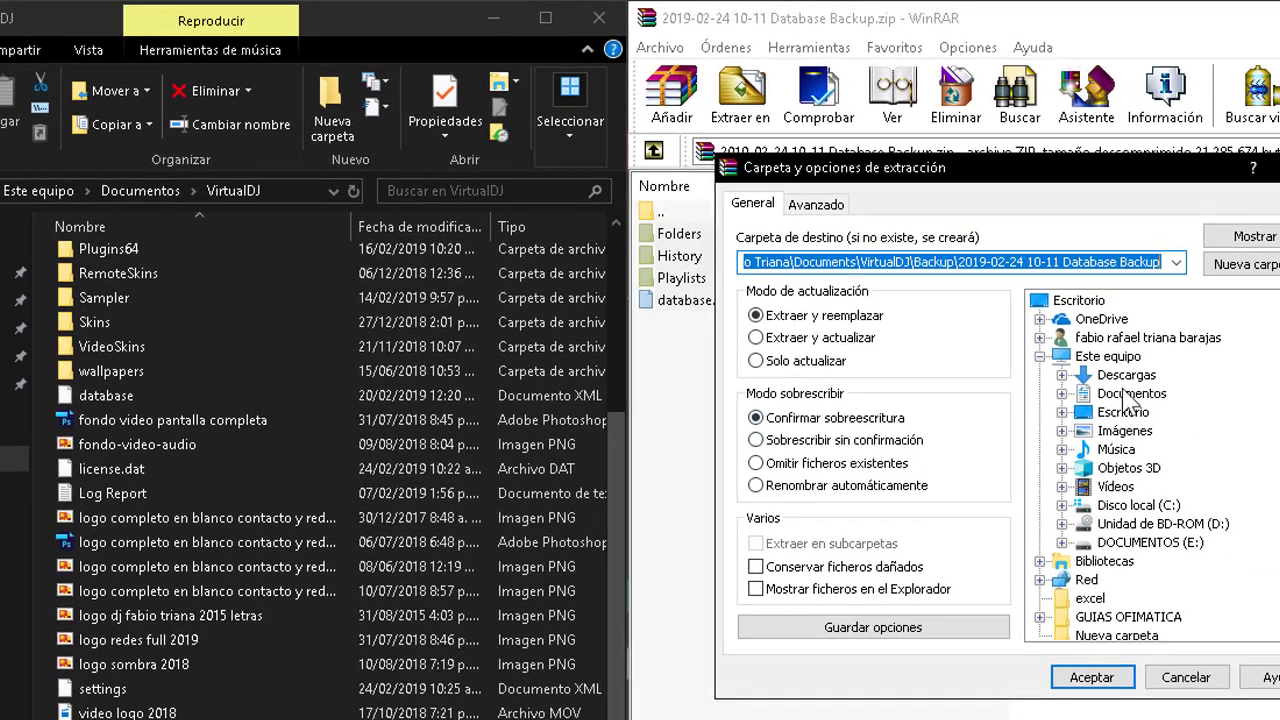
pyautogui.click(1120, 393)
pyautogui.click(1061, 393)
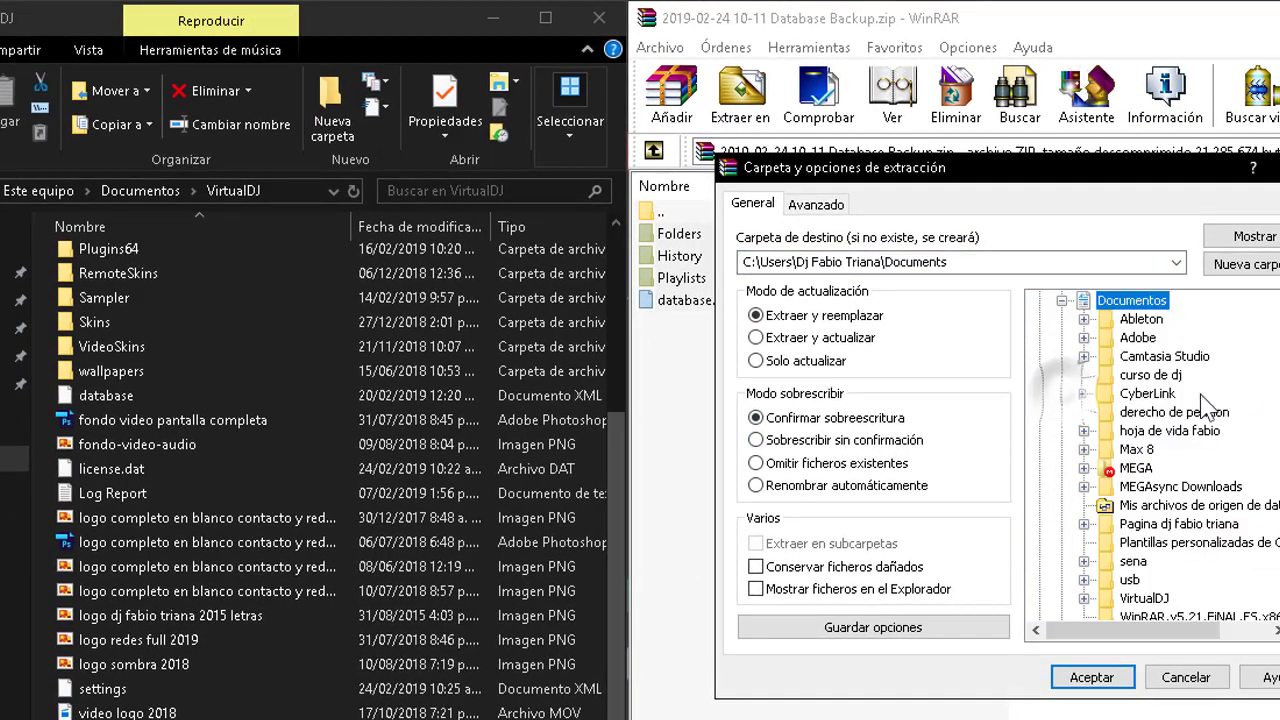
pyautogui.scroll(-3, 1150, 450)
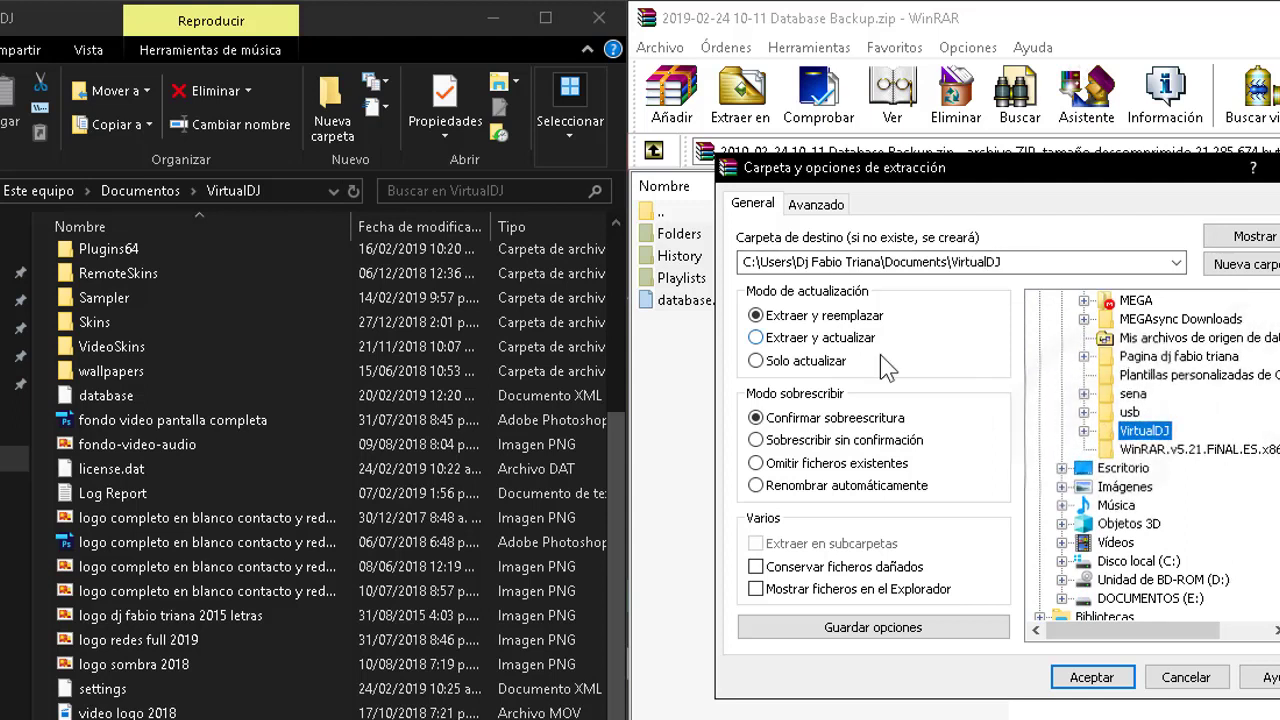
pyautogui.click(1106, 683)
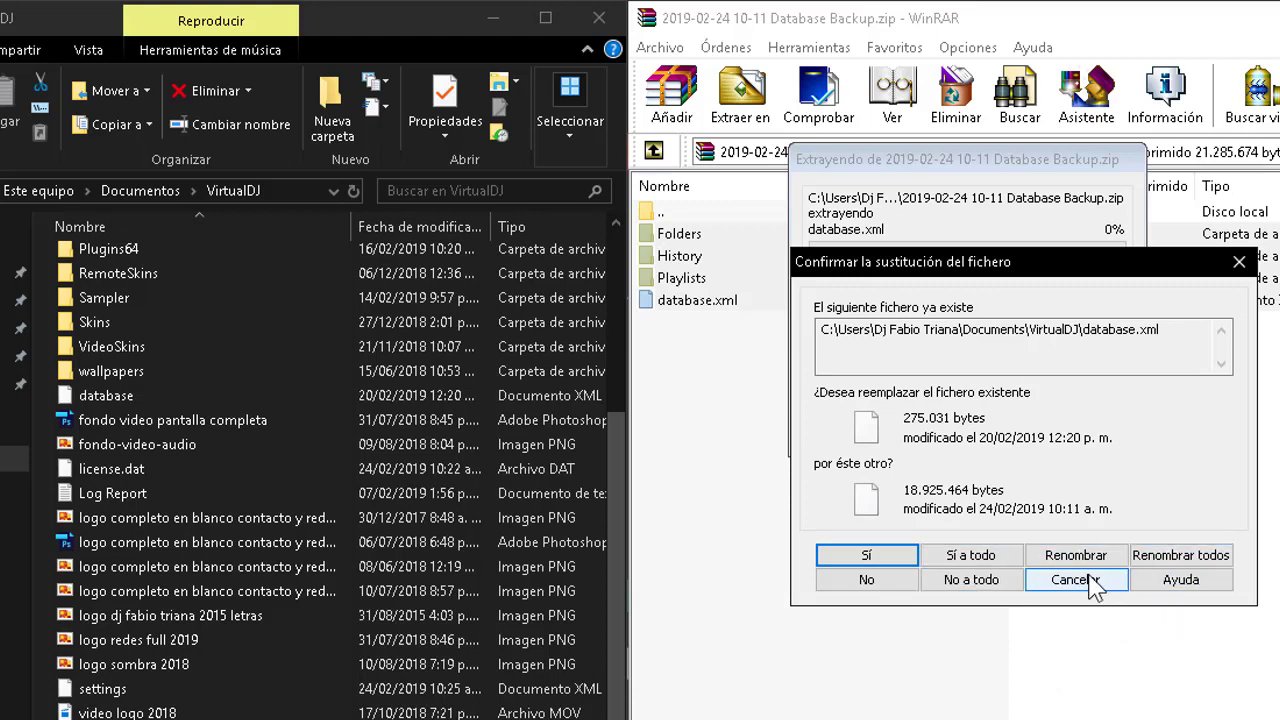
pyautogui.click(971, 556)
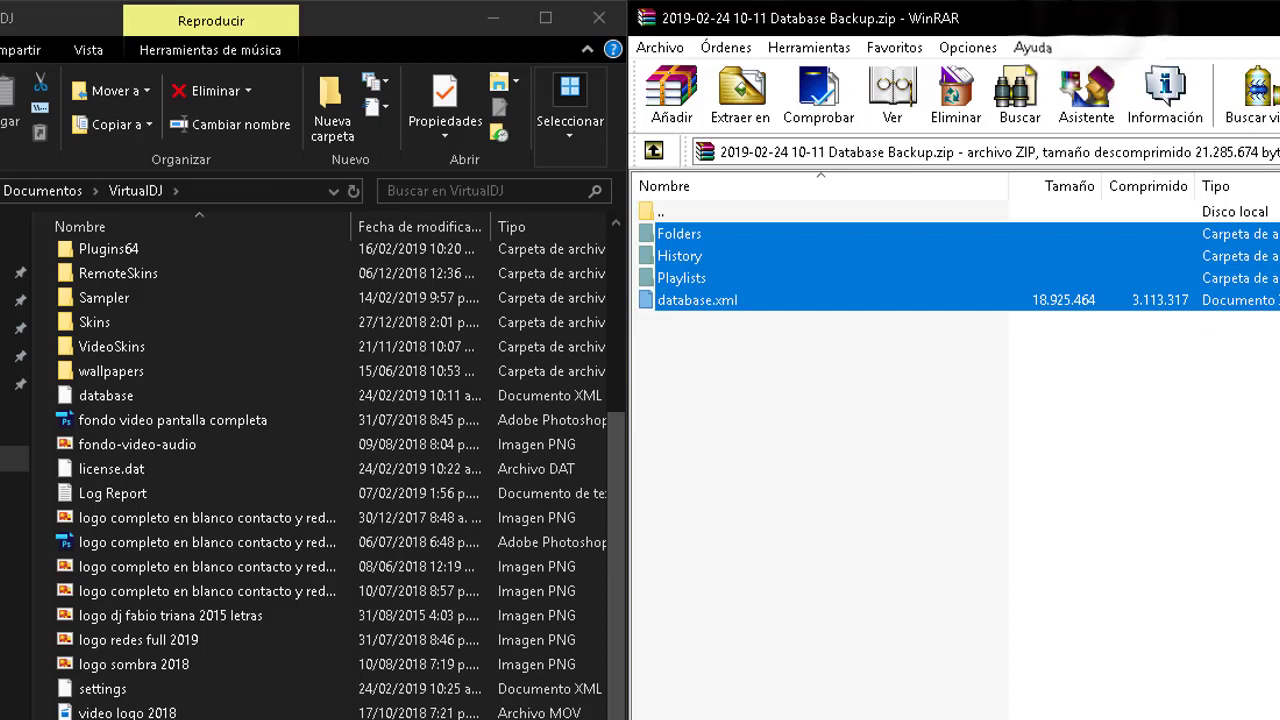
# Close the archive and the VirtualDJ folder window, and switch to the VirtualDJ program
pyautogui.hotkey('alt', 'F4')
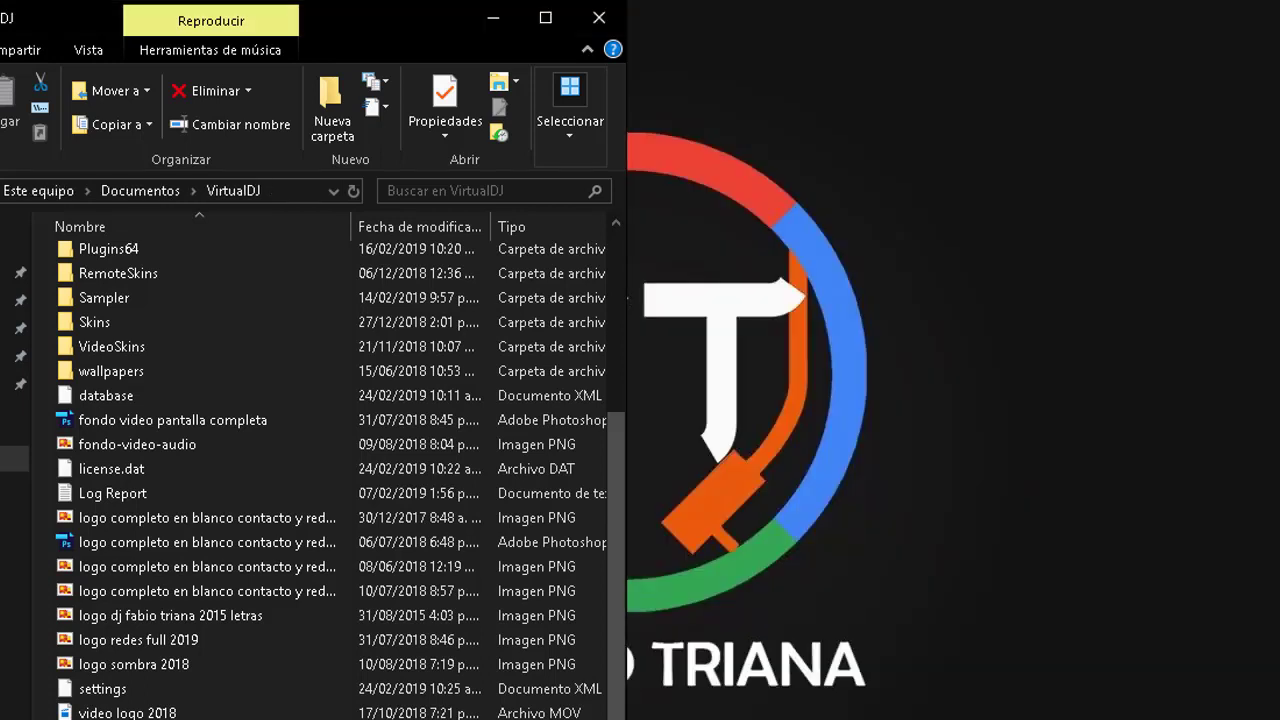
pyautogui.click(599, 17)
pyautogui.click(1034, 418)
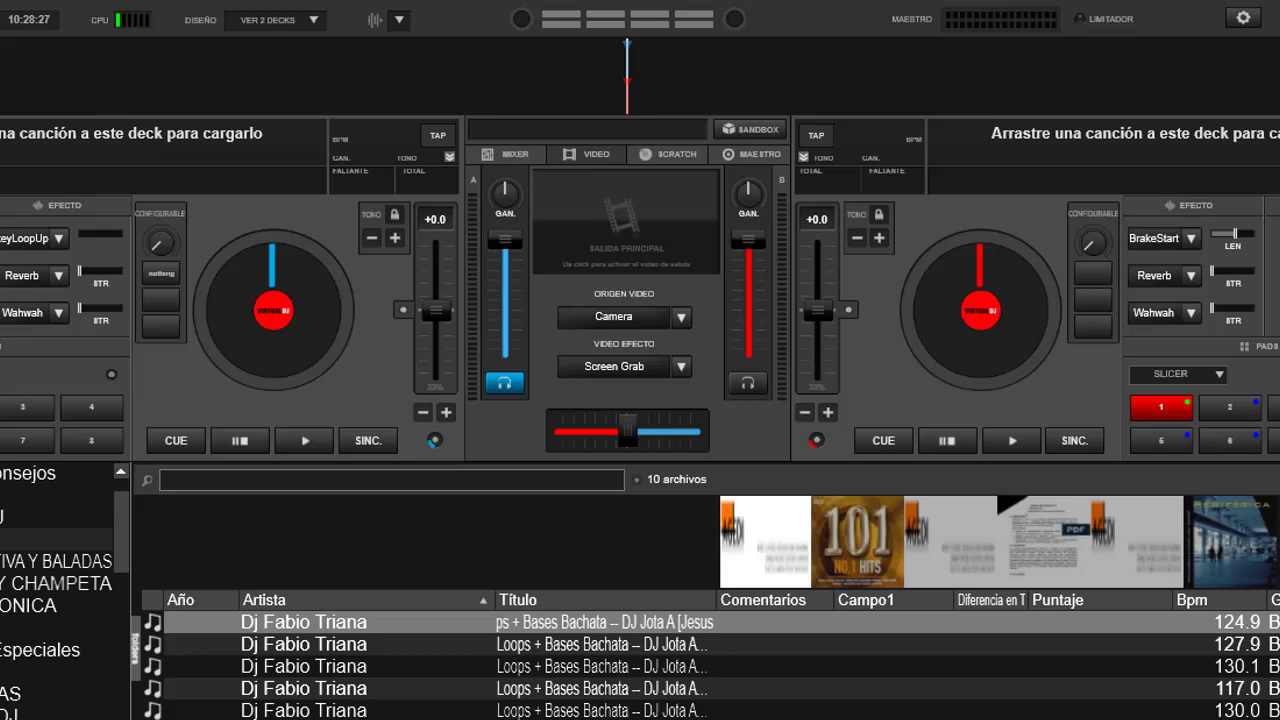
# Open the extensions catalogue in the settings and look through the Video Output skins, Karaoke Output skins and Audio Fx effects
pyautogui.scroll(2, 65, 590)
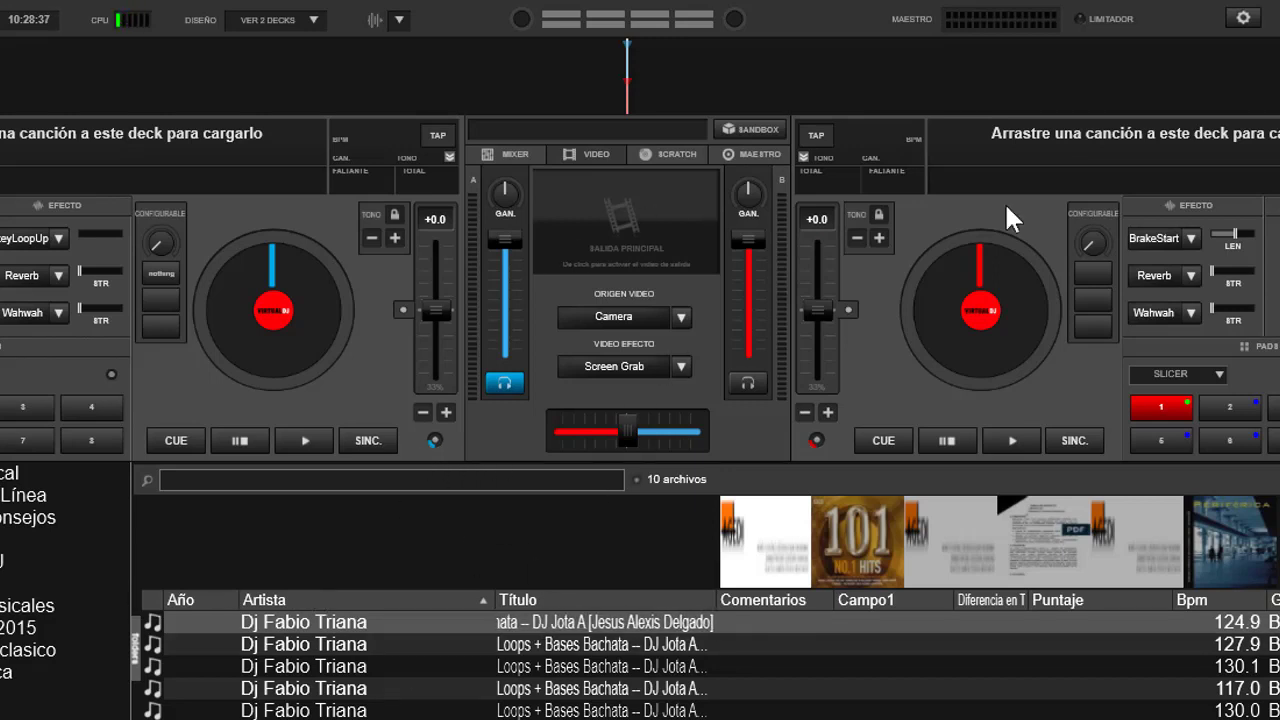
pyautogui.click(1243, 18)
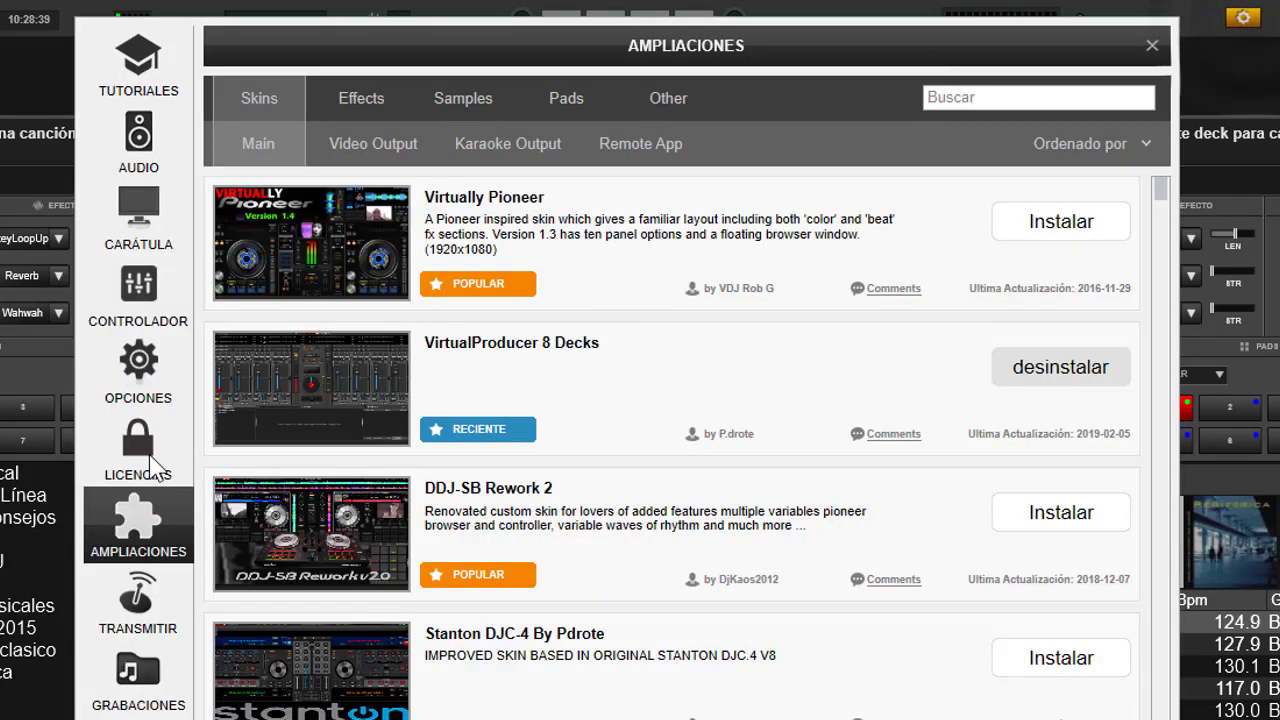
pyautogui.click(368, 143)
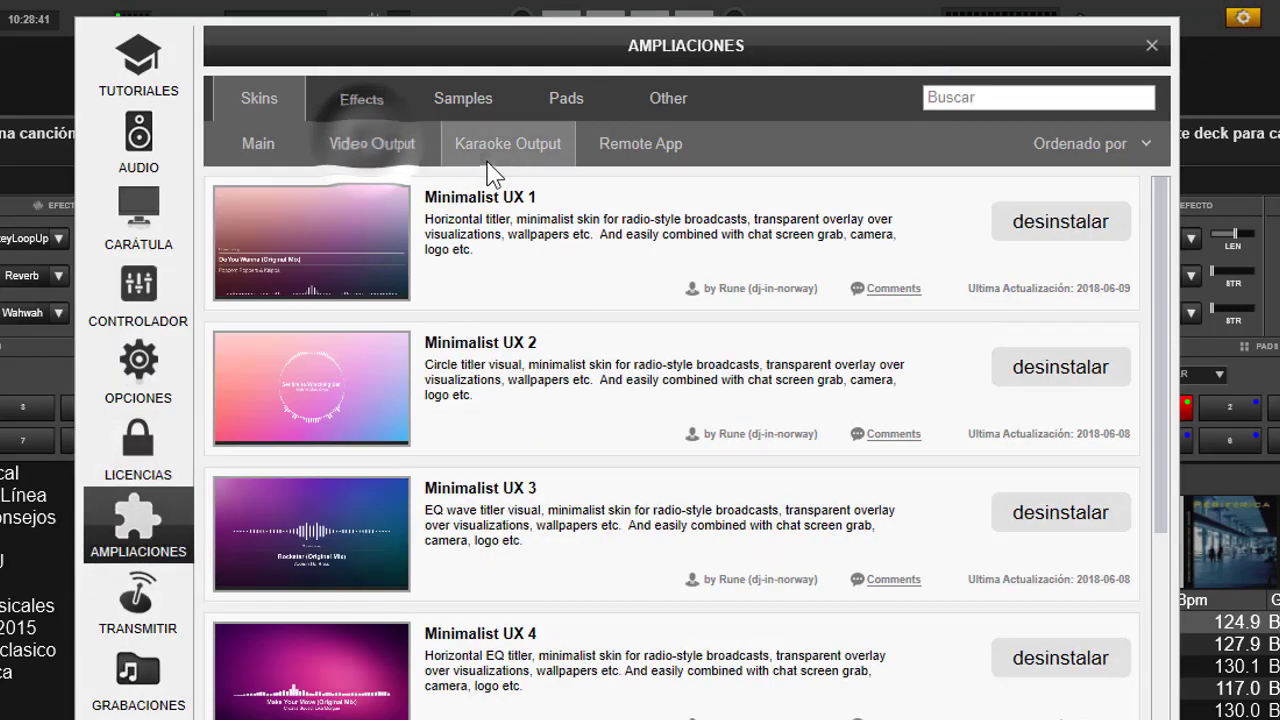
pyautogui.click(490, 144)
pyautogui.click(349, 89)
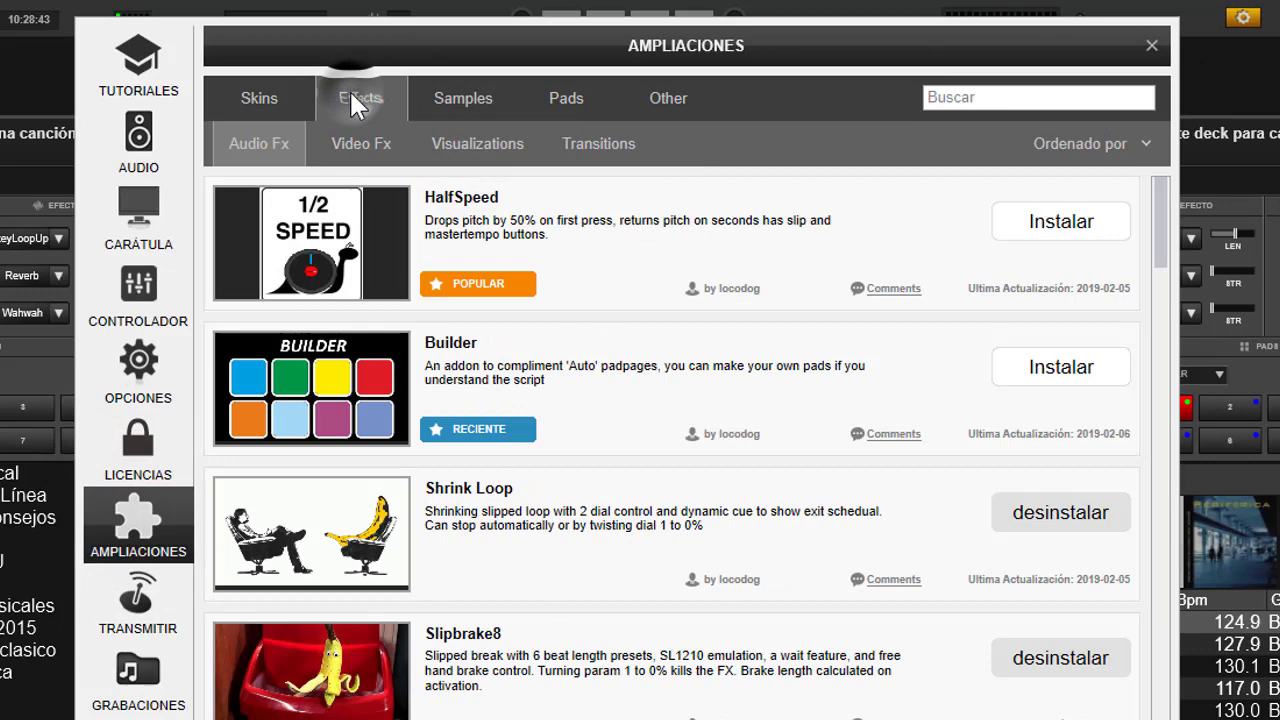
# Look through the Samples and Pads extensions, including the Video Loops samples, and close the settings
pyautogui.click(476, 98)
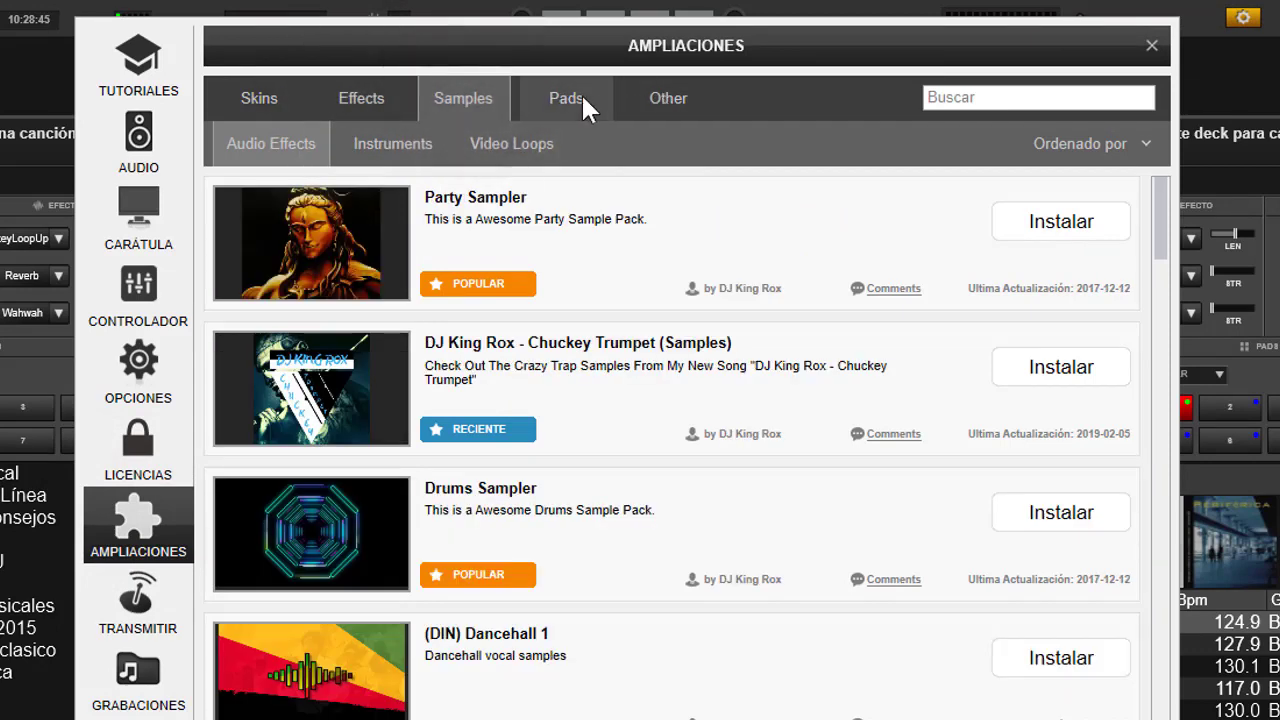
pyautogui.click(570, 95)
pyautogui.click(465, 92)
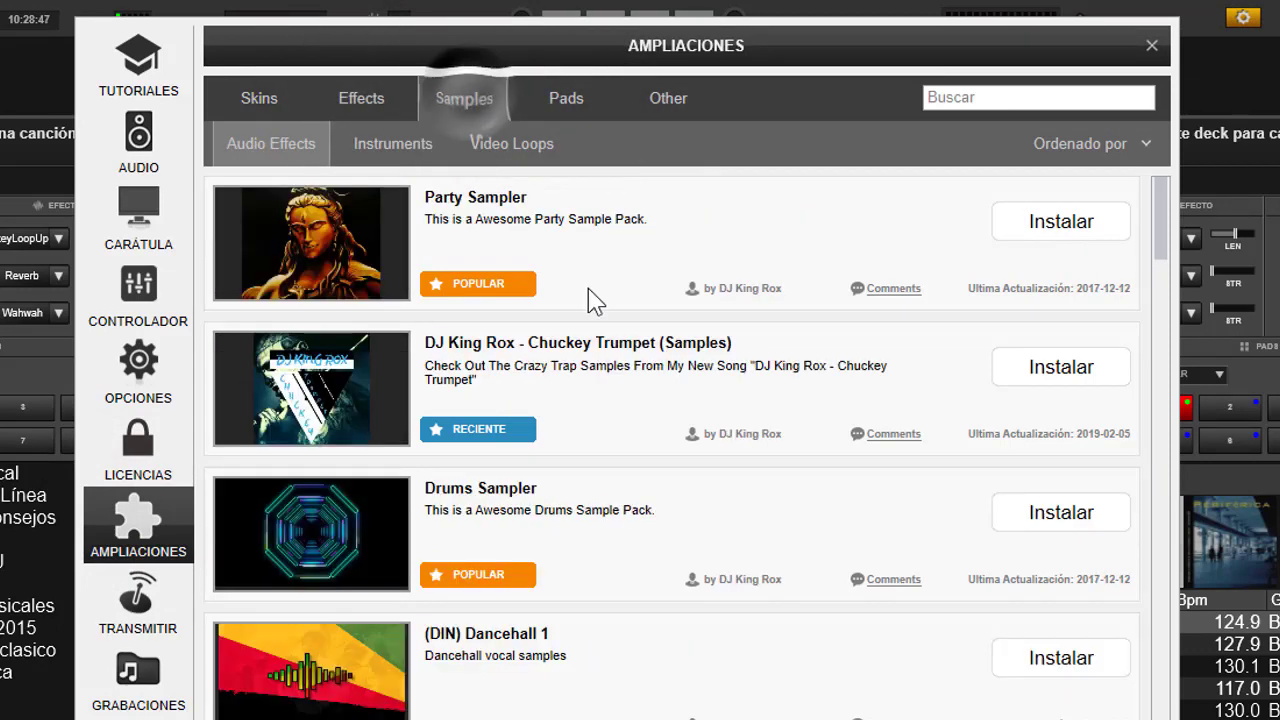
pyautogui.click(492, 150)
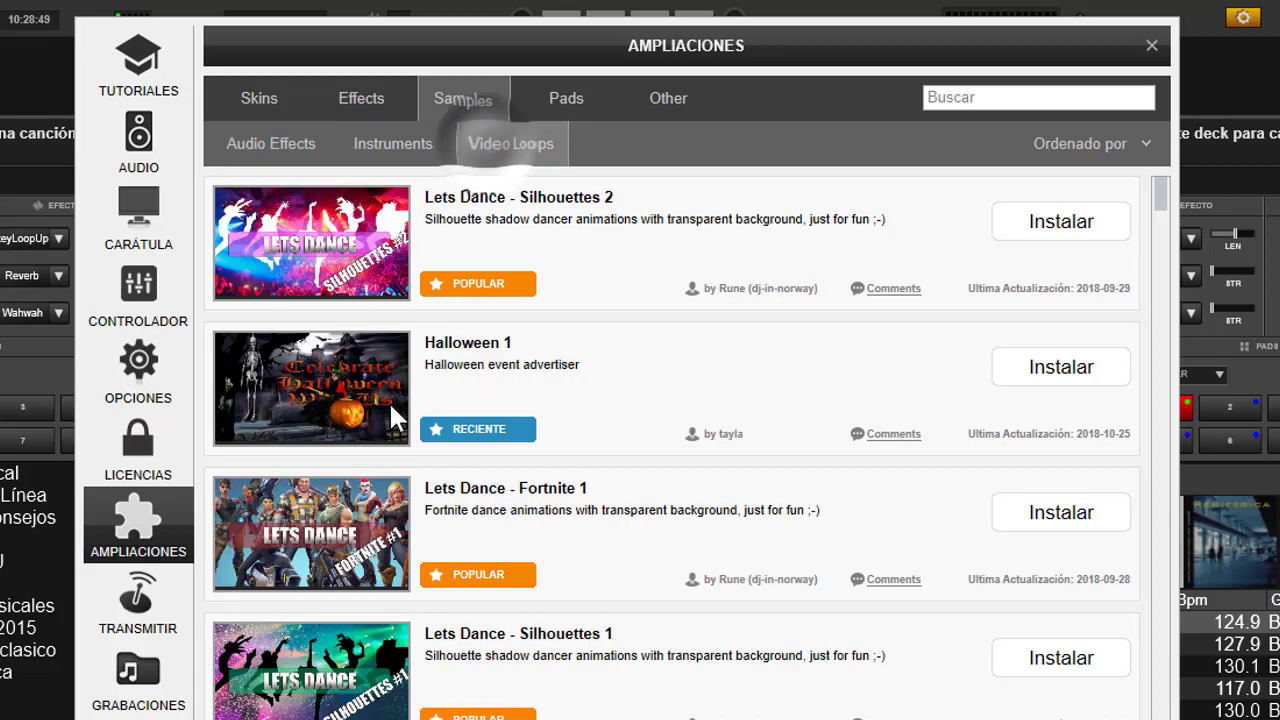
pyautogui.click(1150, 50)
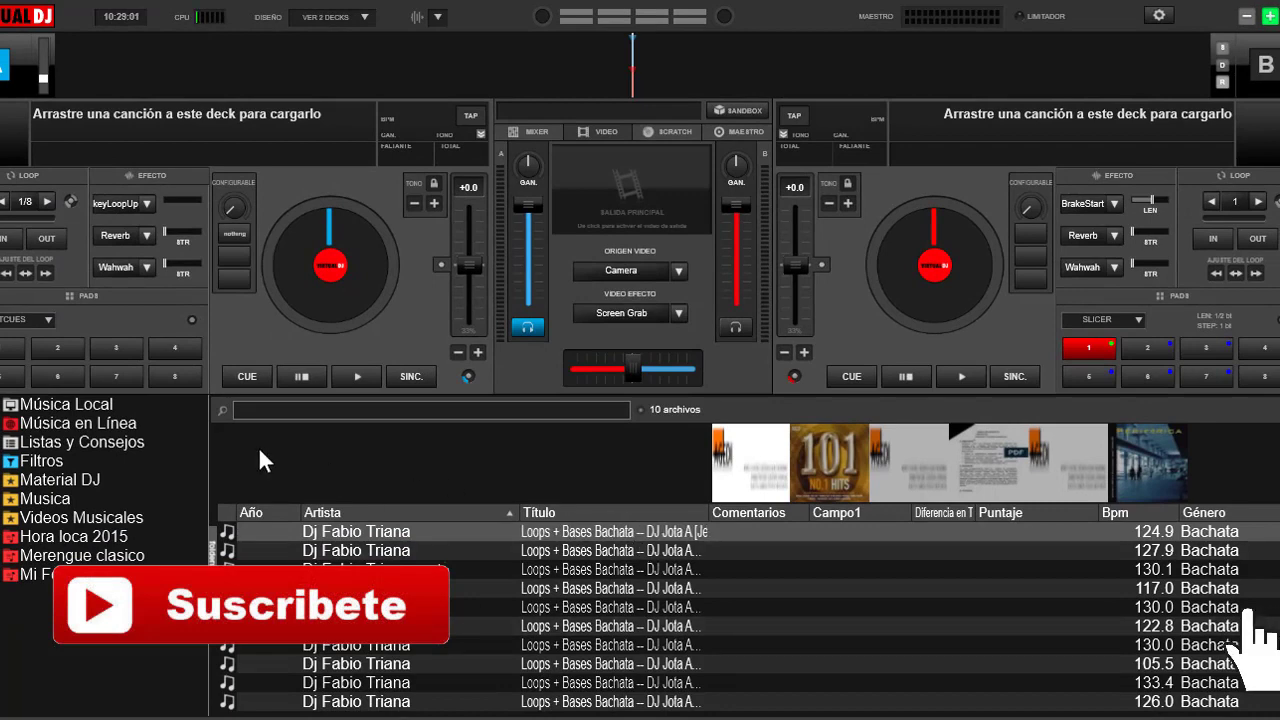
# Expand Música Local and Discos Duros down to the Musica folder on DOCUMENTOS (E:), and look through its subfolders
pyautogui.click(3, 410)
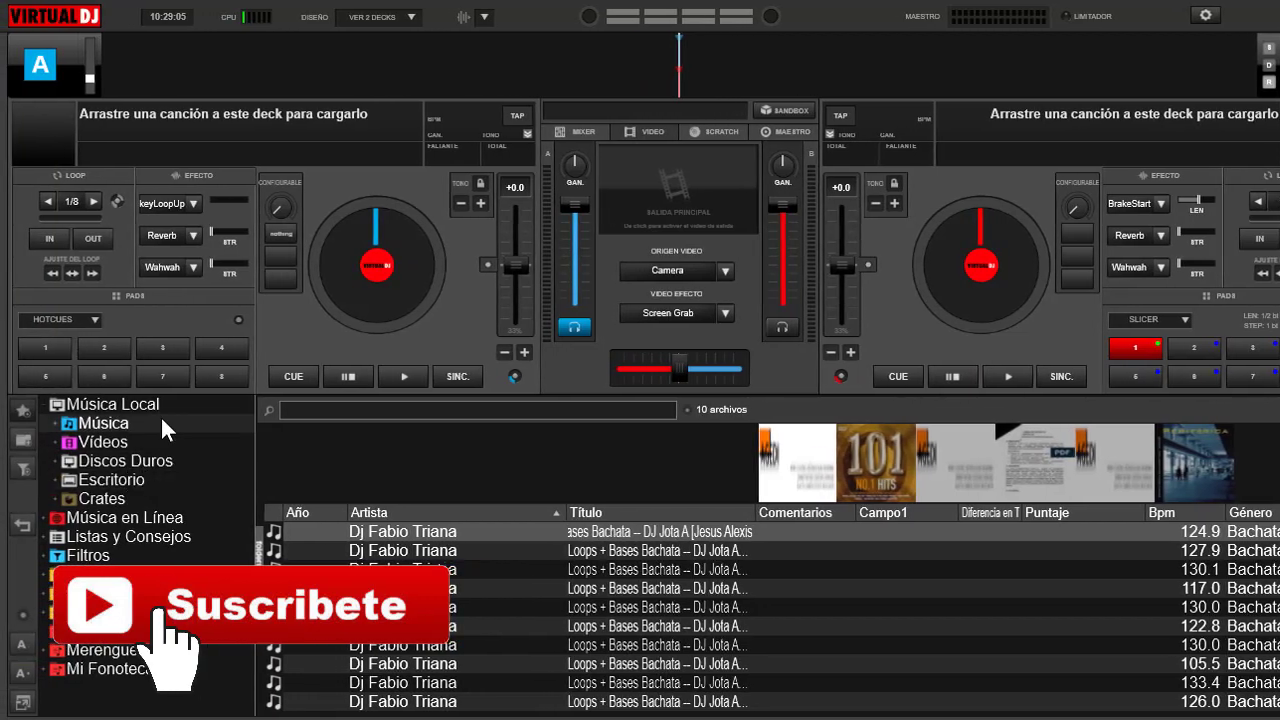
pyautogui.click(166, 458)
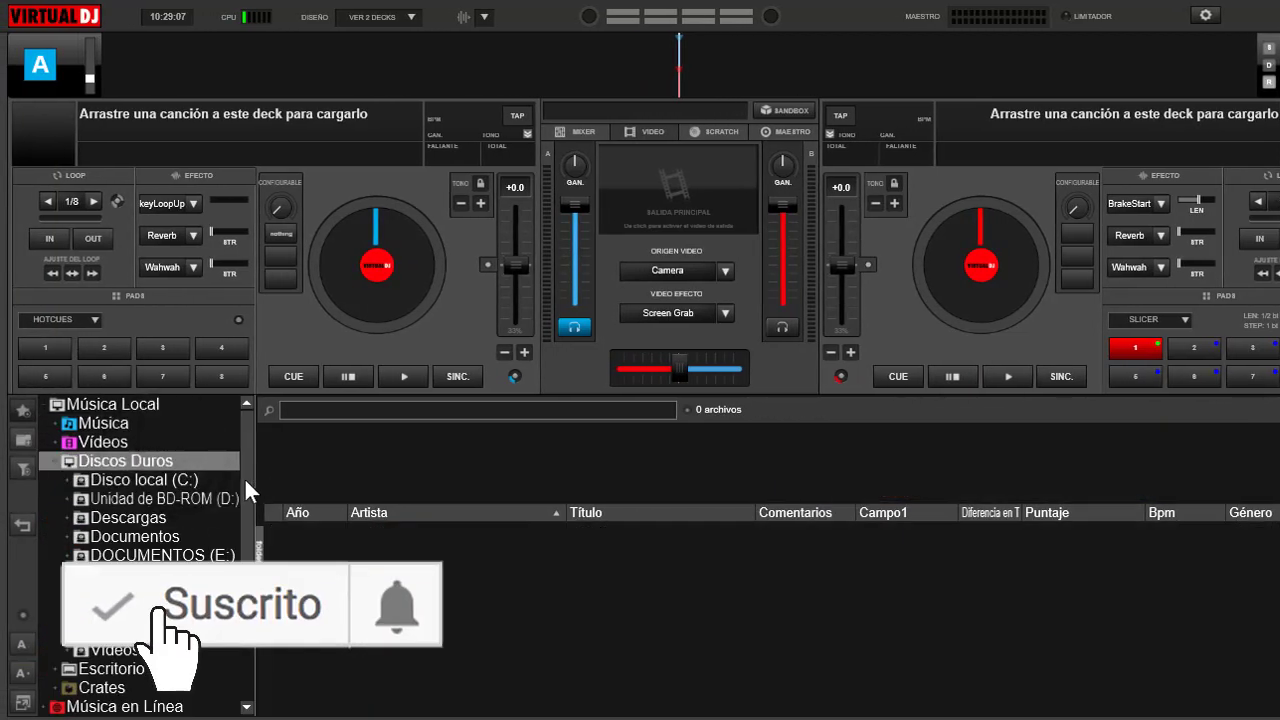
pyautogui.scroll(-2, 244, 477)
pyautogui.scroll(1, 244, 530)
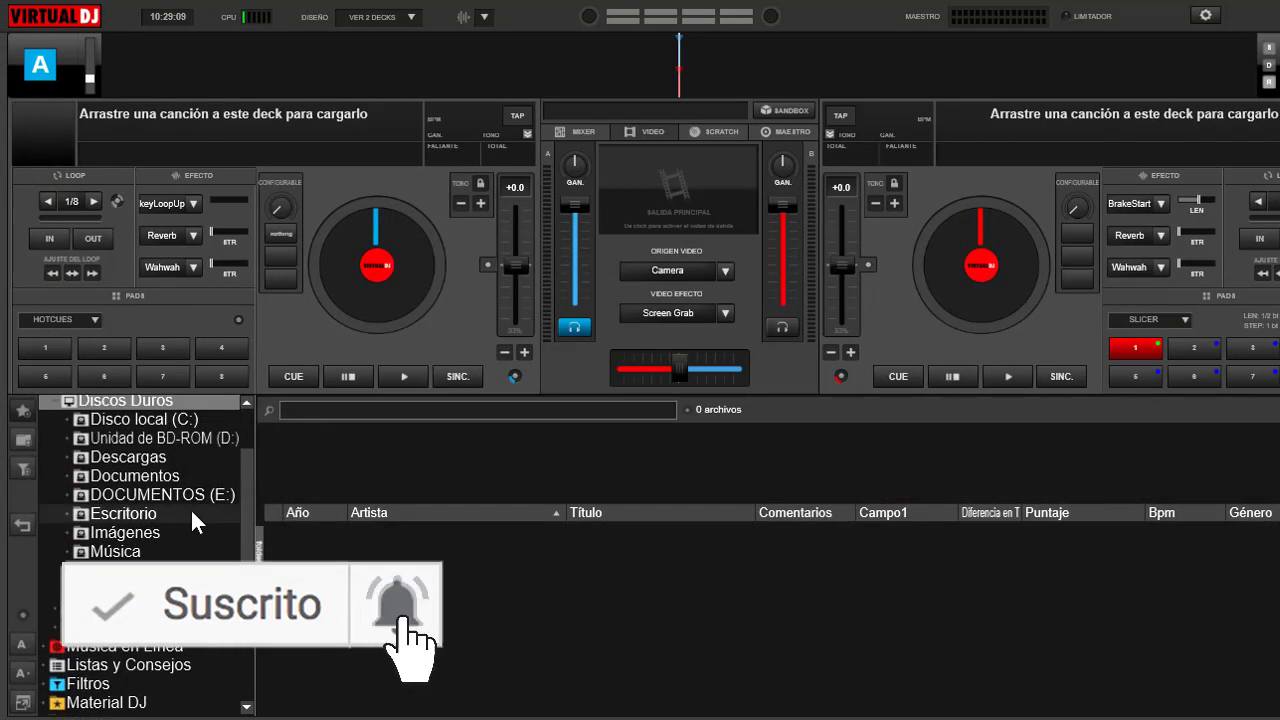
pyautogui.click(200, 495)
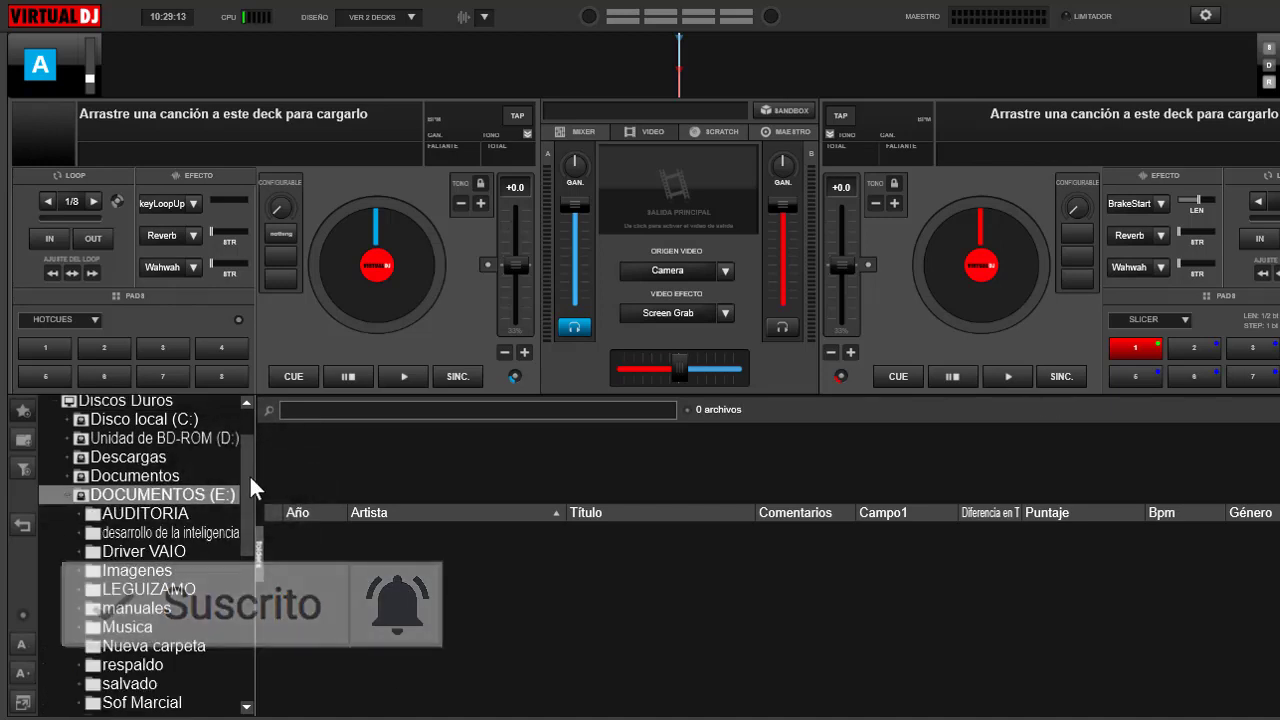
pyautogui.moveTo(249, 474); pyautogui.dragTo(242, 528)
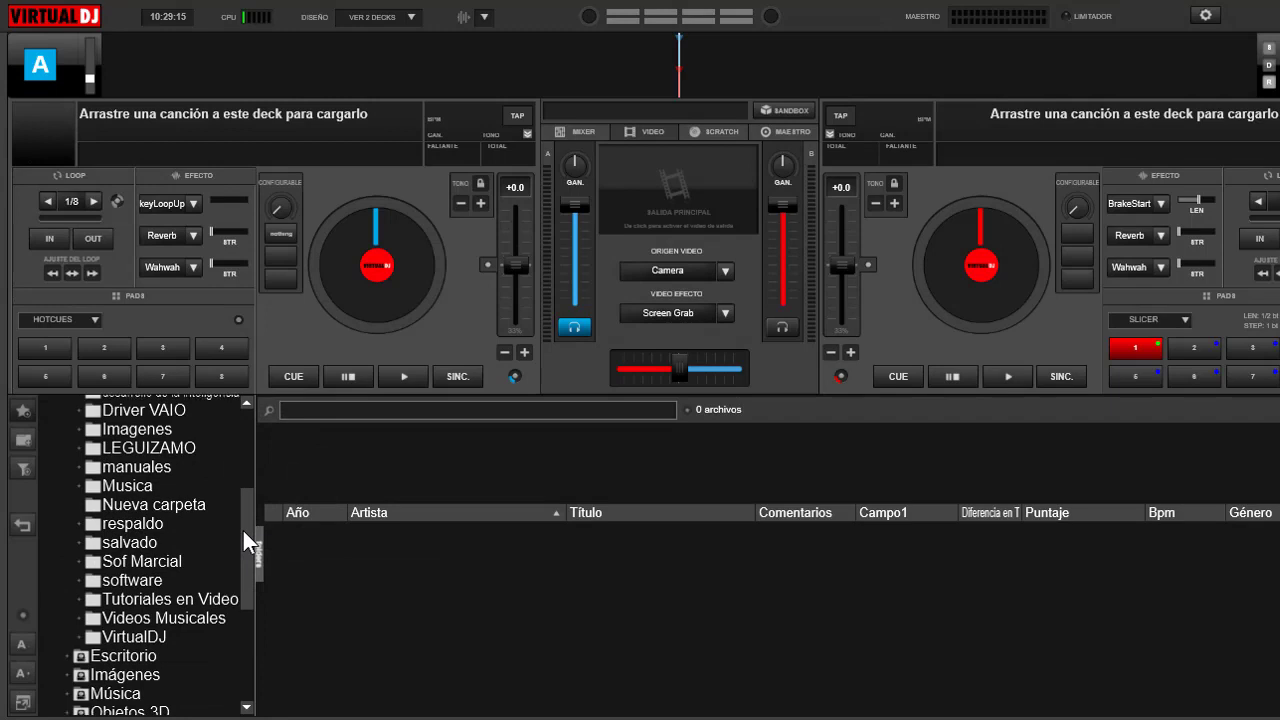
pyautogui.click(129, 486)
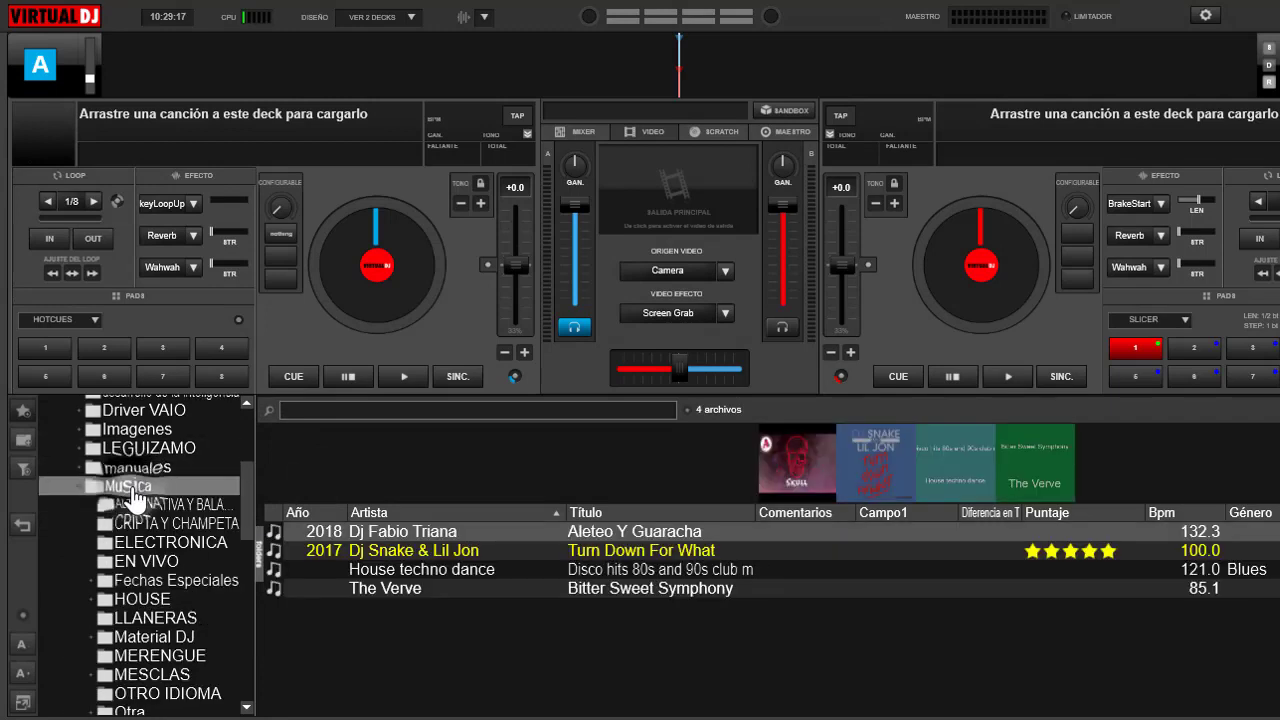
pyautogui.moveTo(250, 481); pyautogui.dragTo(246, 522)
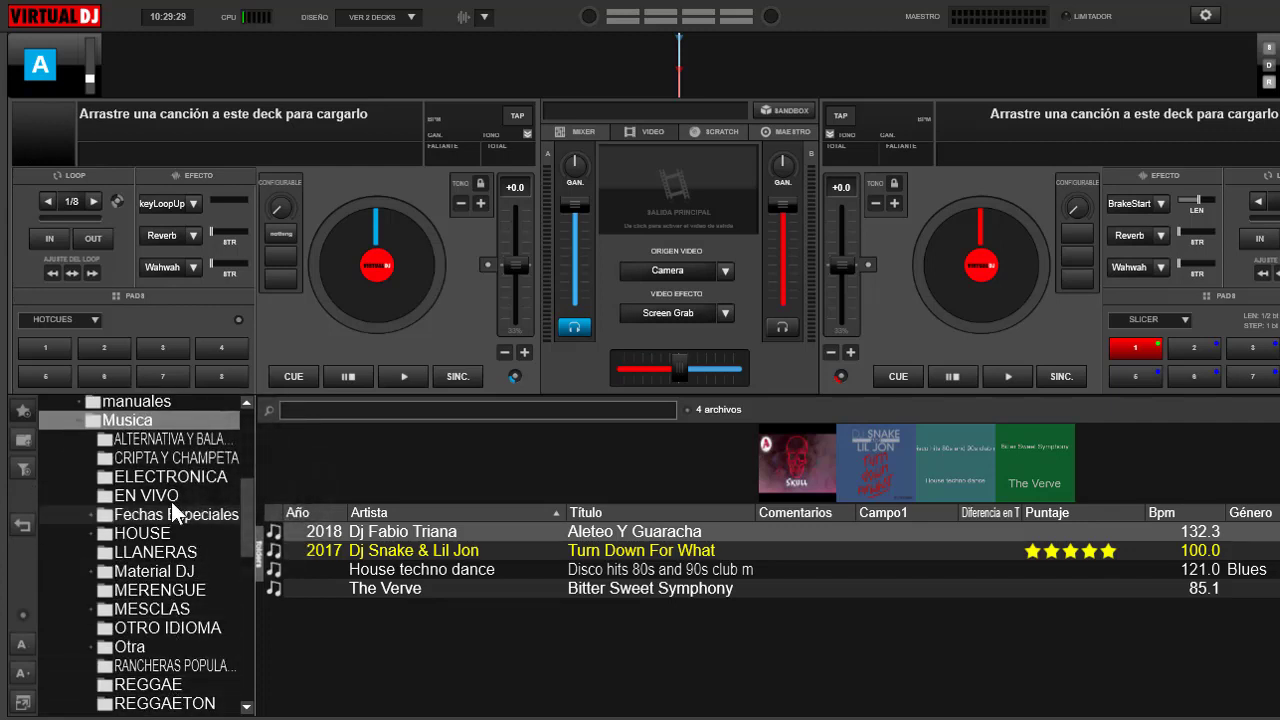
# Collapse the Musica folder, the DOCUMENTOS (E:) drive, Discos Duros and Música Local in the folder tree
pyautogui.scroll(3, 253, 507)
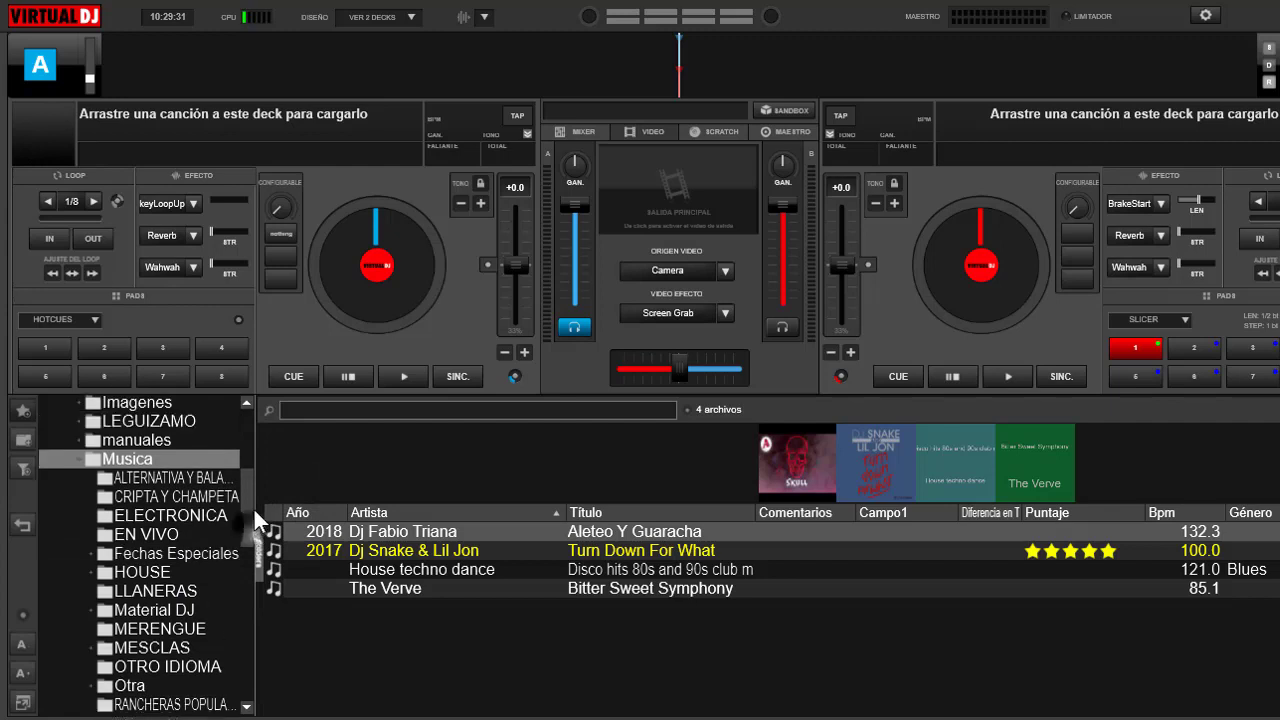
pyautogui.click(78, 535)
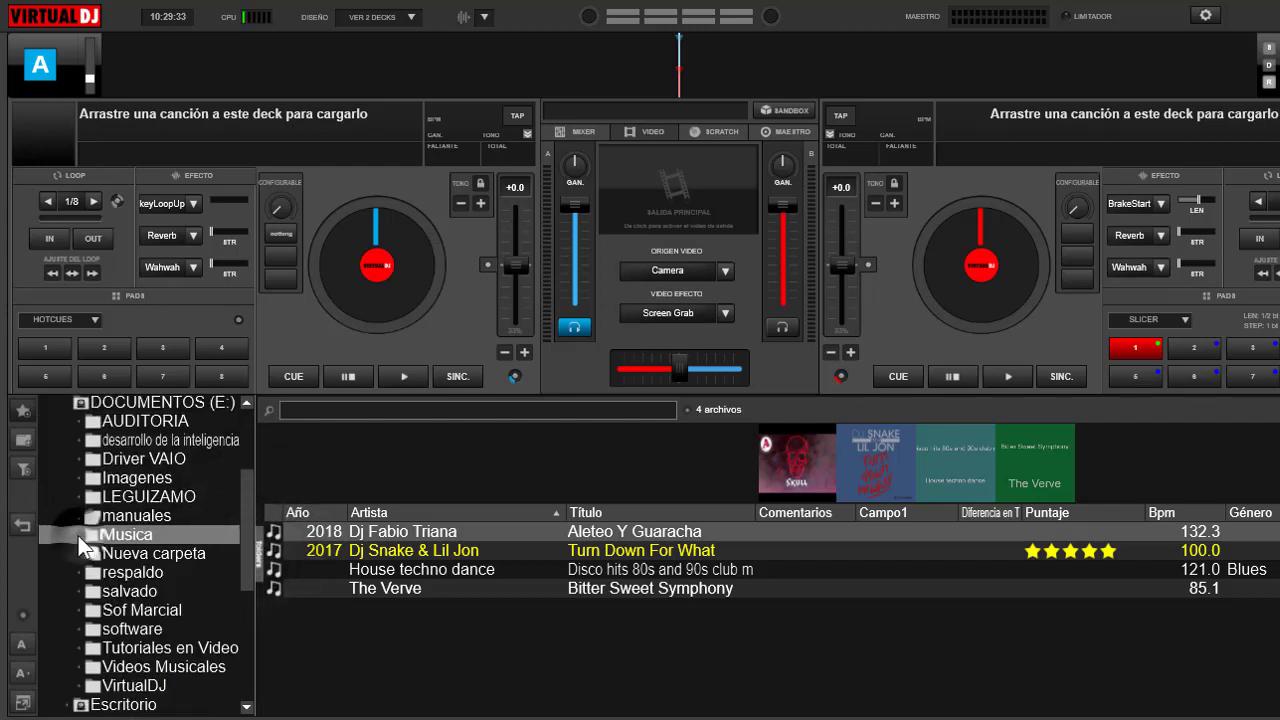
pyautogui.click(62, 402)
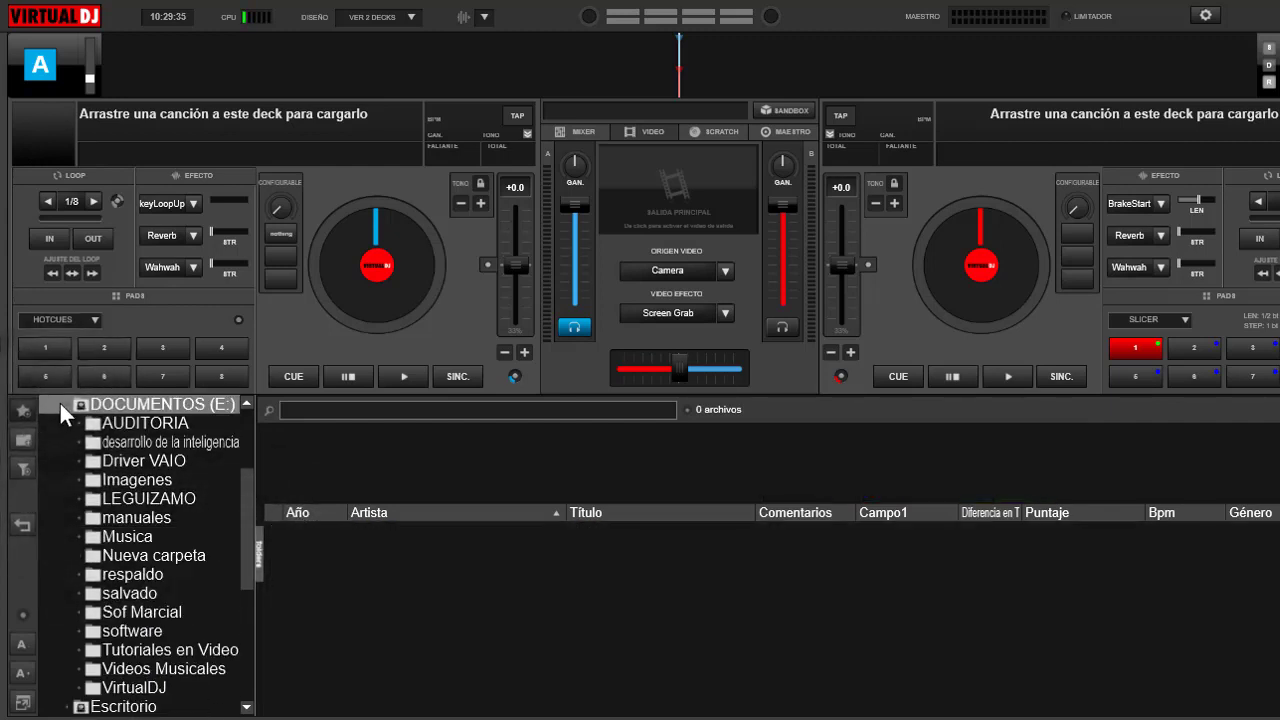
pyautogui.click(62, 403)
pyautogui.scroll(2, 247, 513)
pyautogui.scroll(2, 255, 465)
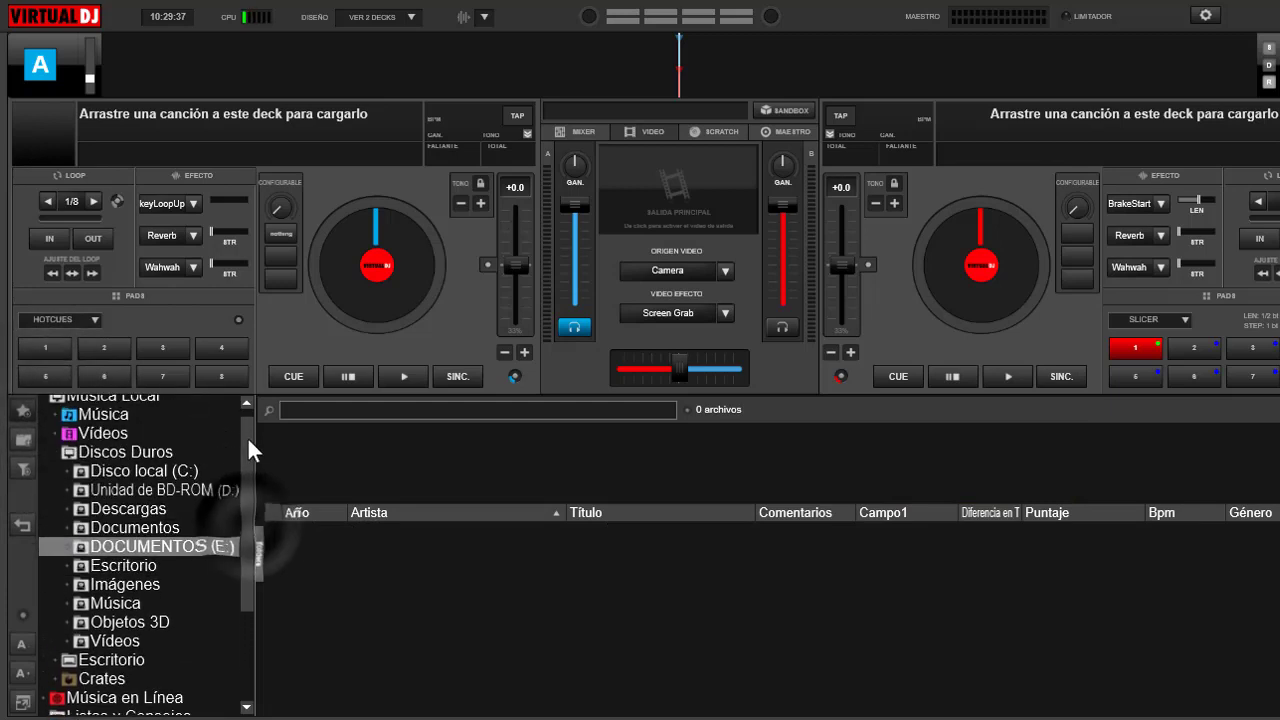
pyautogui.click(52, 455)
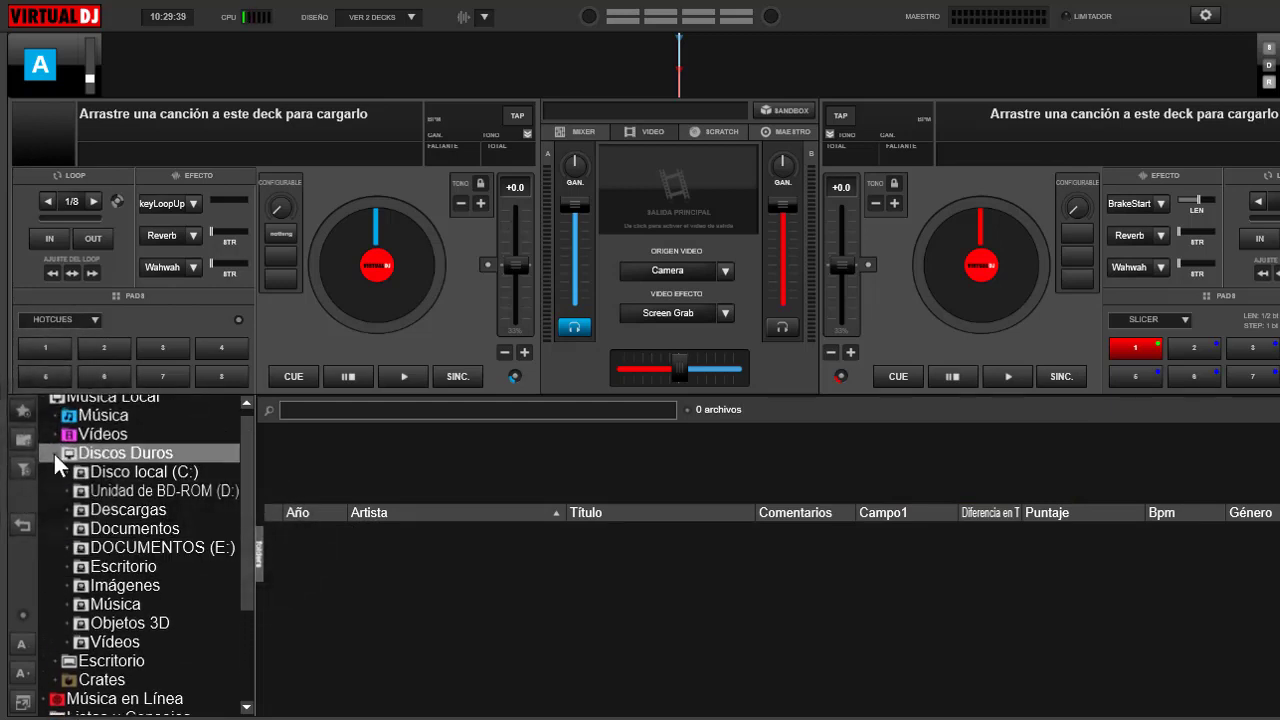
pyautogui.click(54, 454)
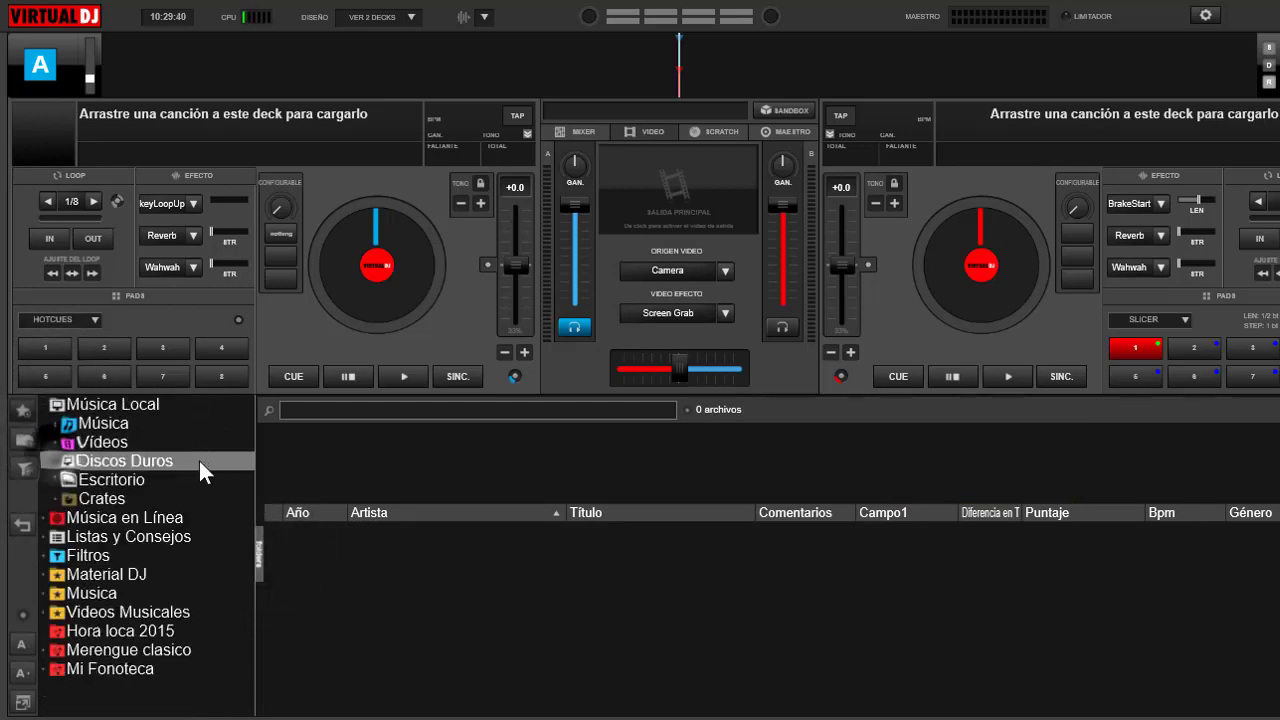
pyautogui.click(44, 404)
pyautogui.click(492, 622)
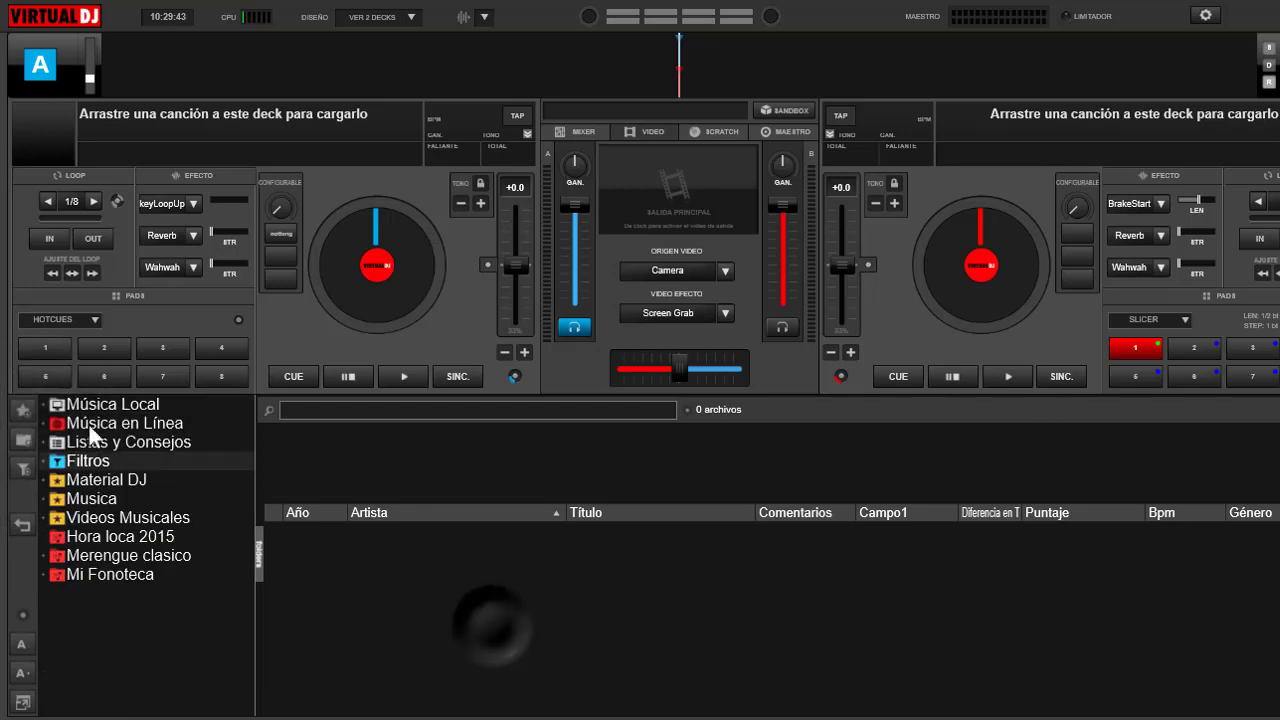